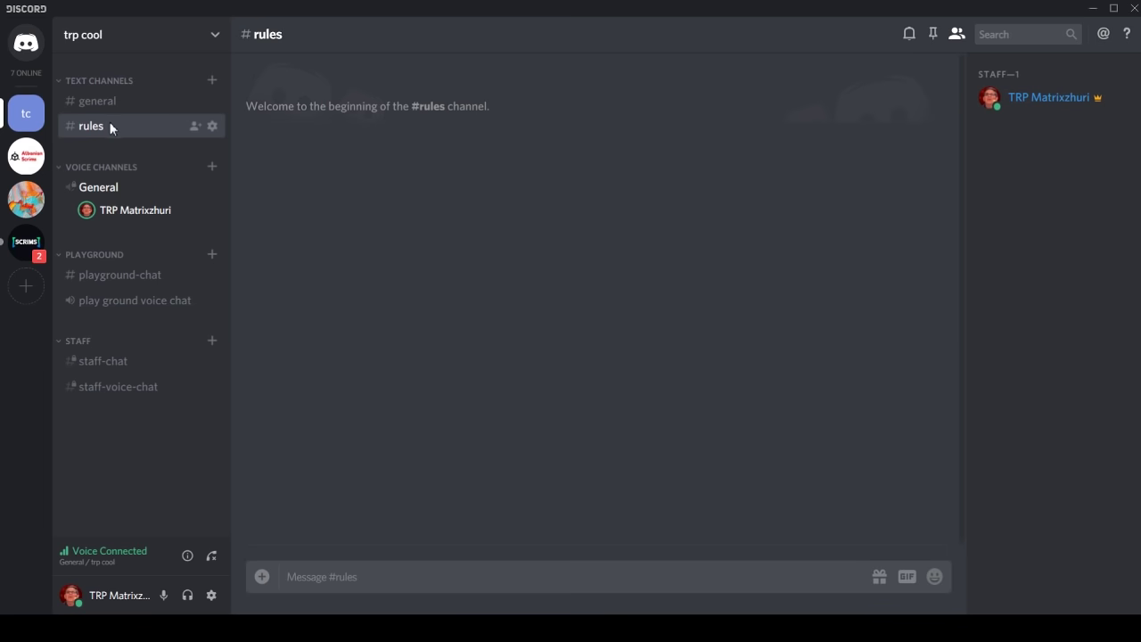
right_click(107, 124)
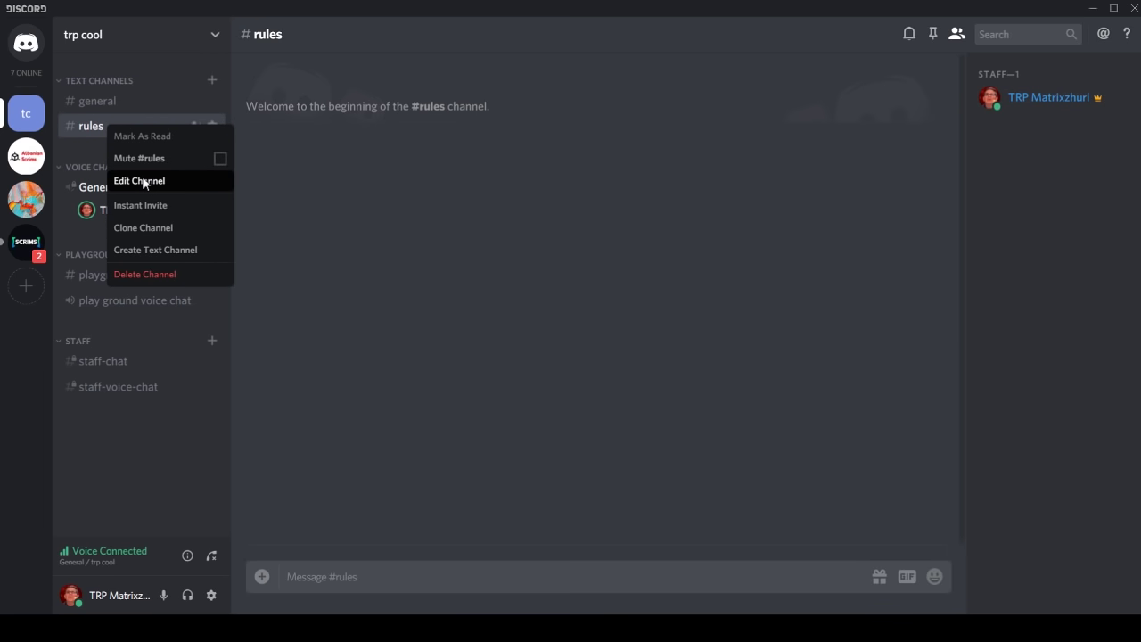
left_click(148, 183)
left_click(265, 118)
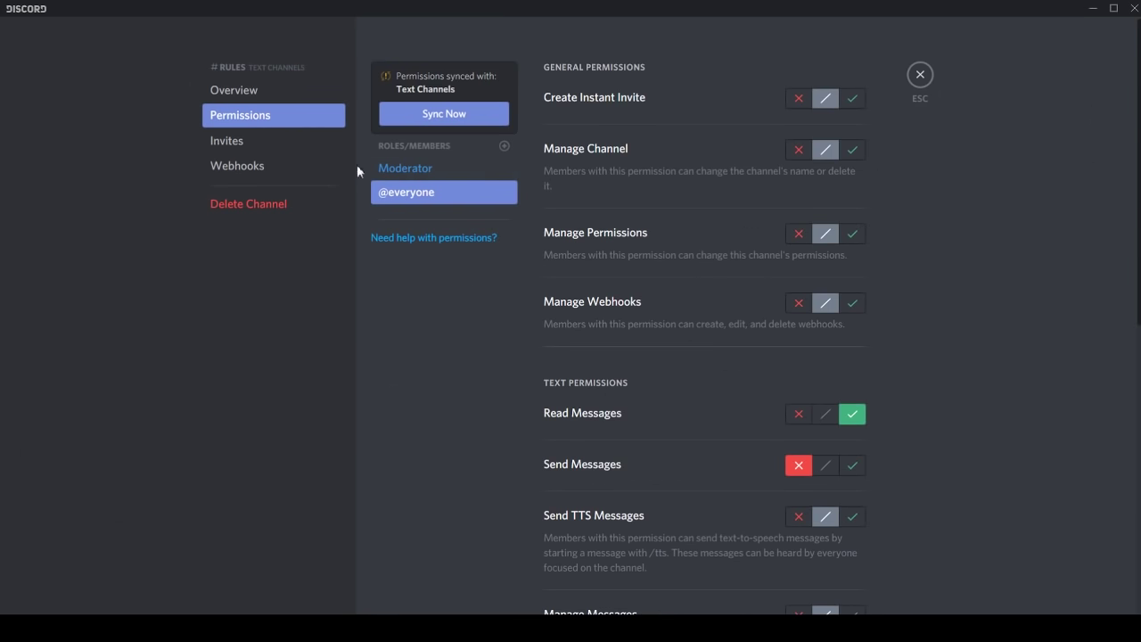
left_click(474, 171)
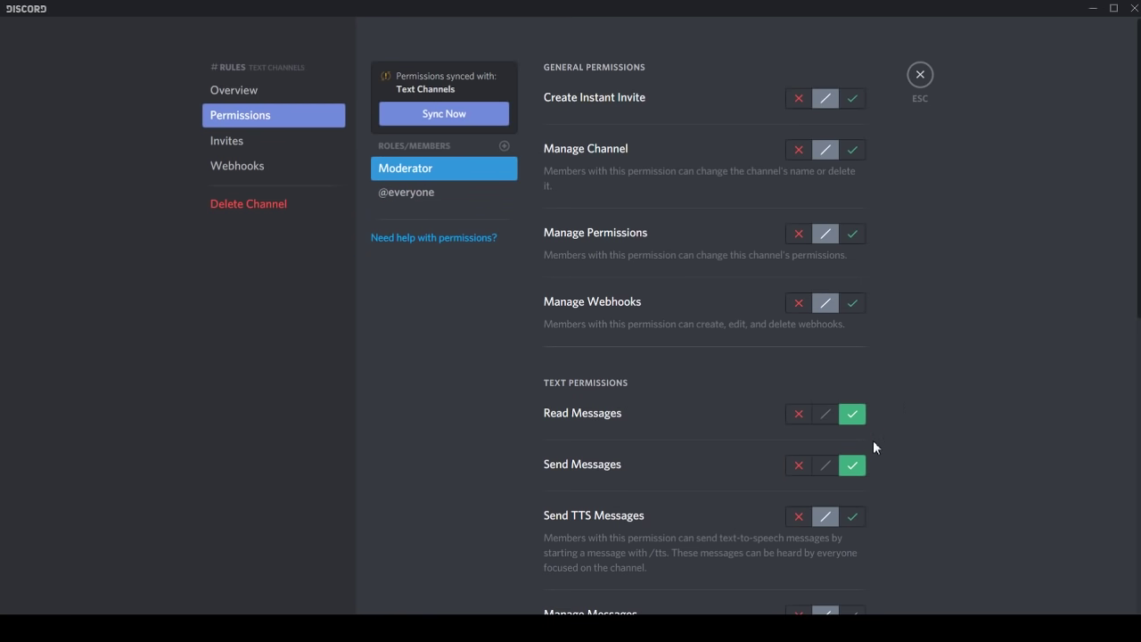
left_click(921, 88)
Create a new category named COOL STUFF
right_click(132, 477)
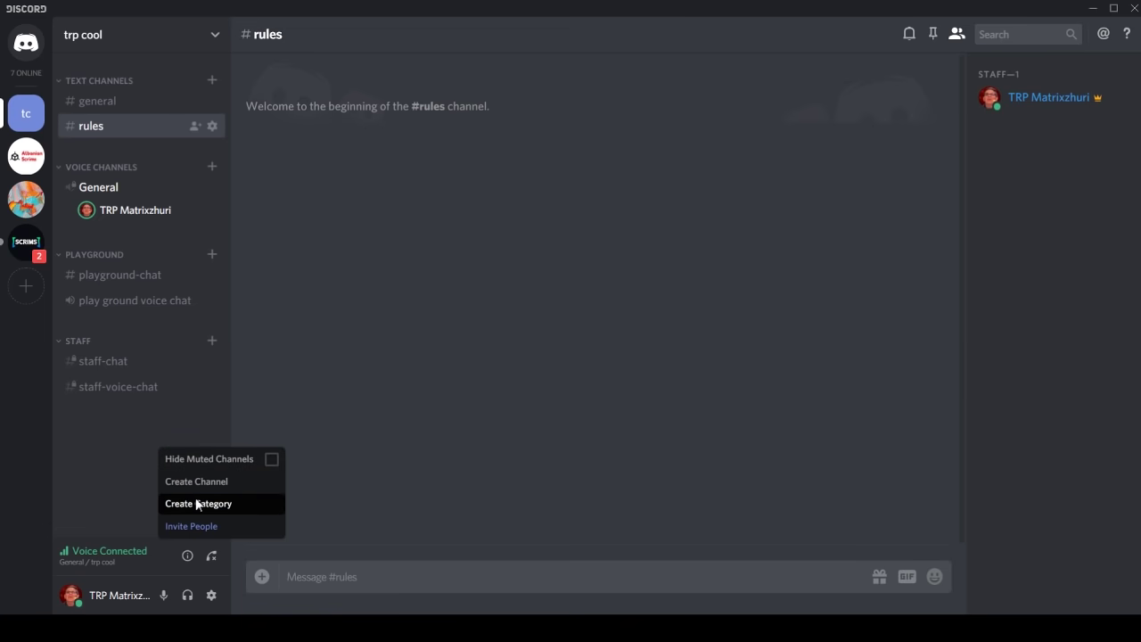
left_click(195, 498)
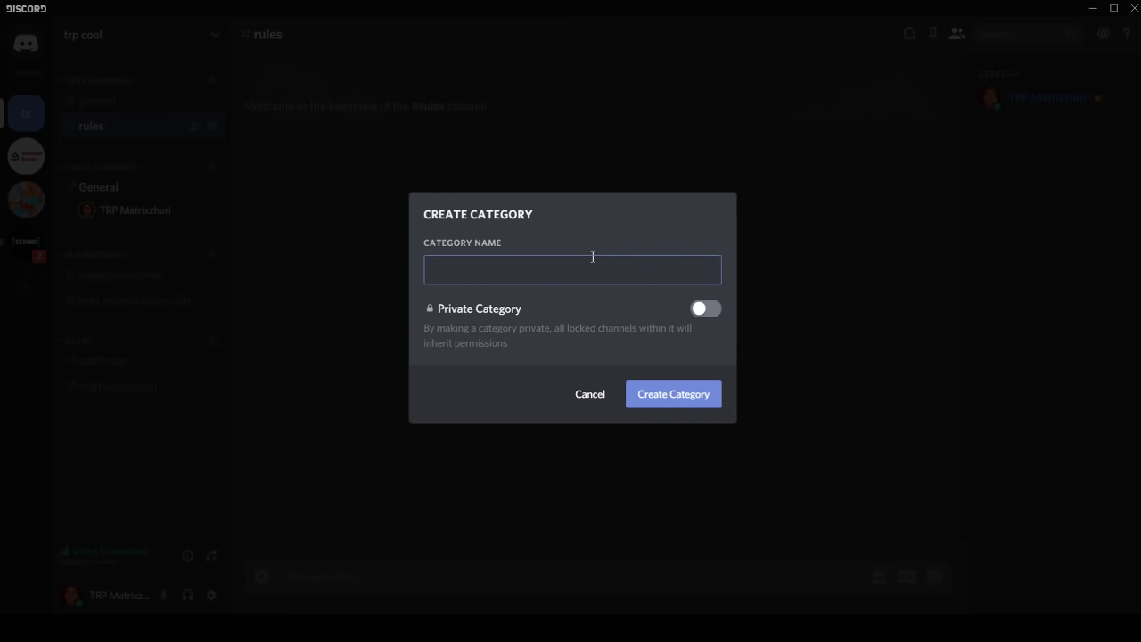
type("COOL STUFF")
key("Return")
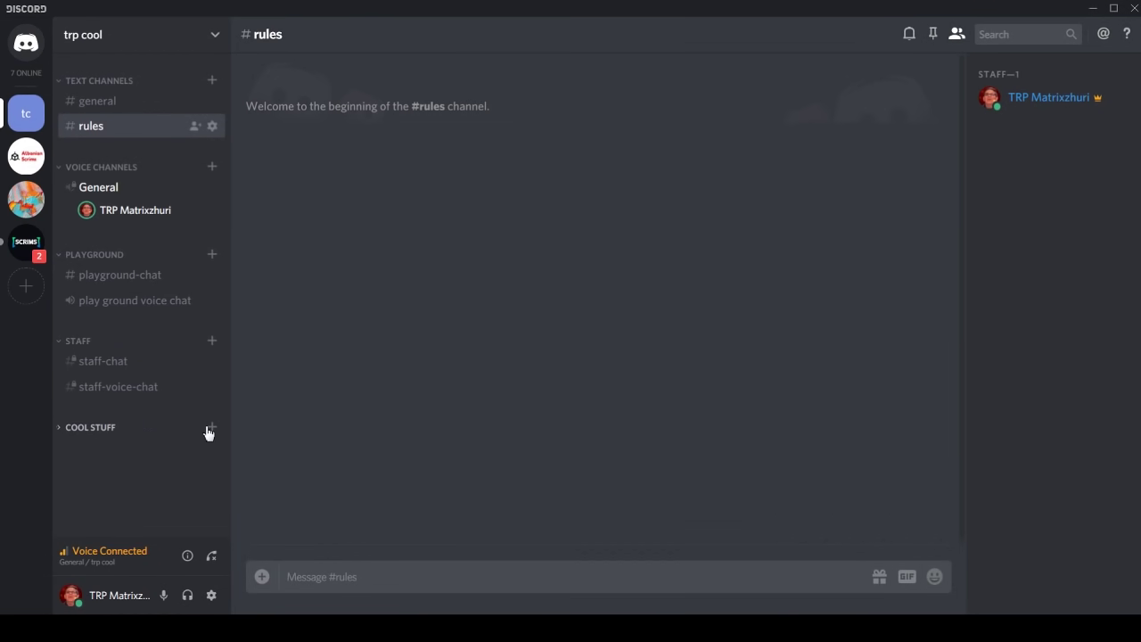
Add two text channels named rules inside COOL STUFF and open the first one
left_click(211, 428)
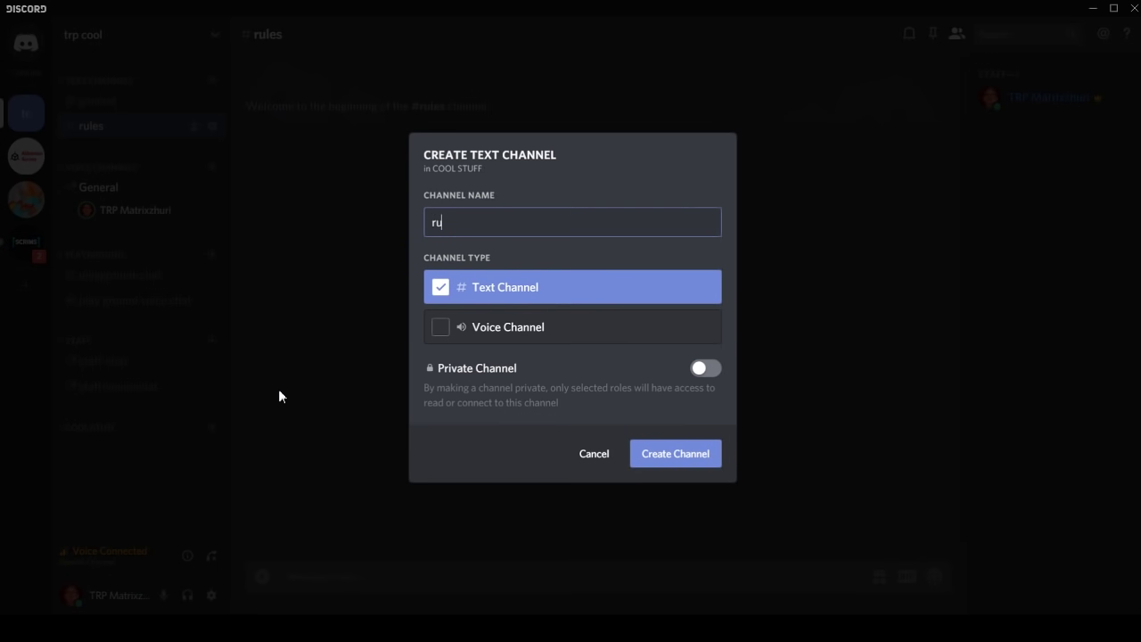
key("Return")
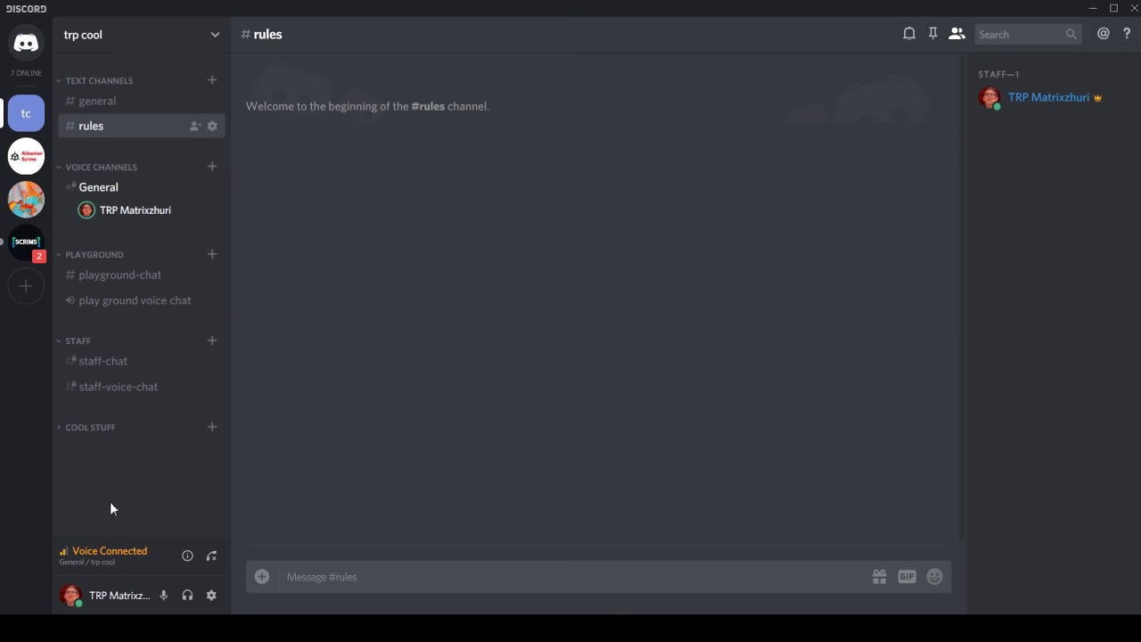
left_click(212, 427)
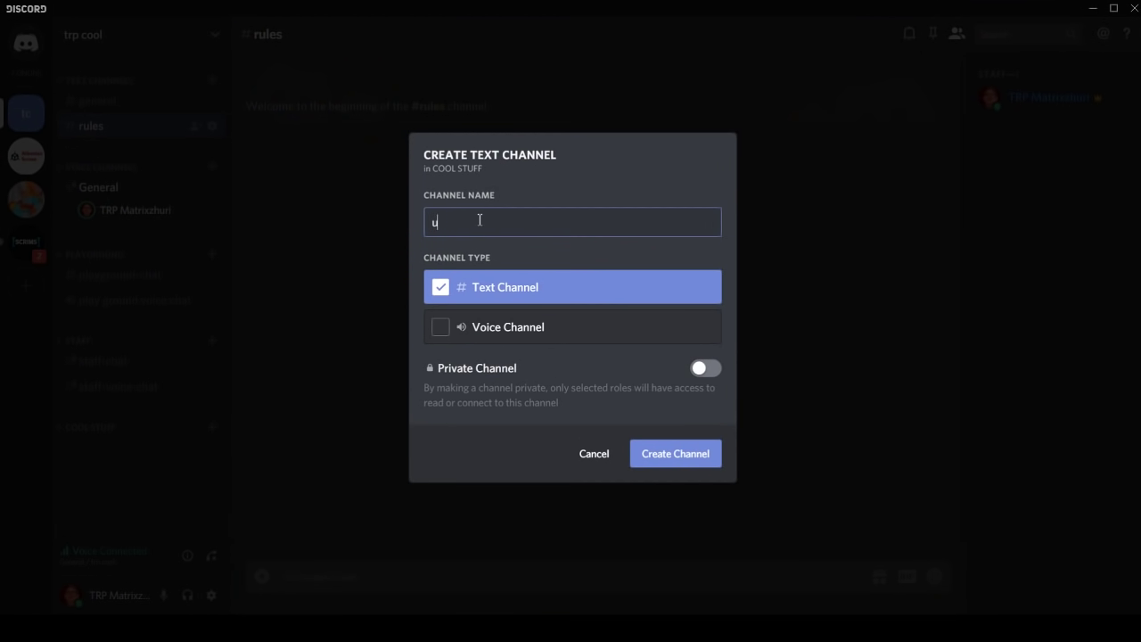
type("rules")
key("Return")
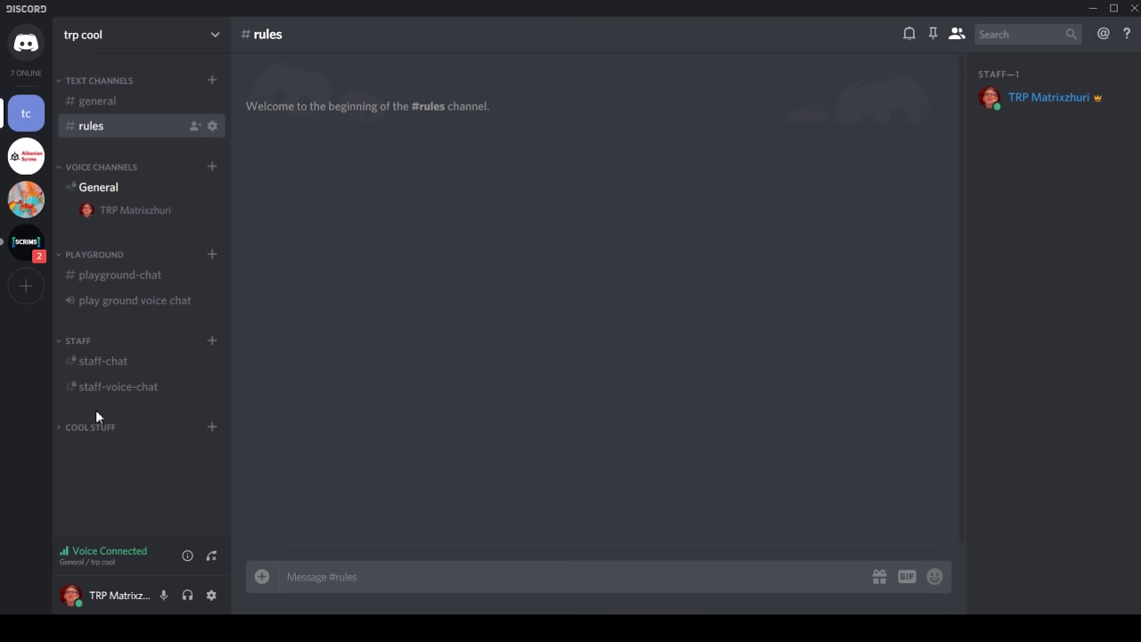
left_click(65, 430)
left_click(101, 448)
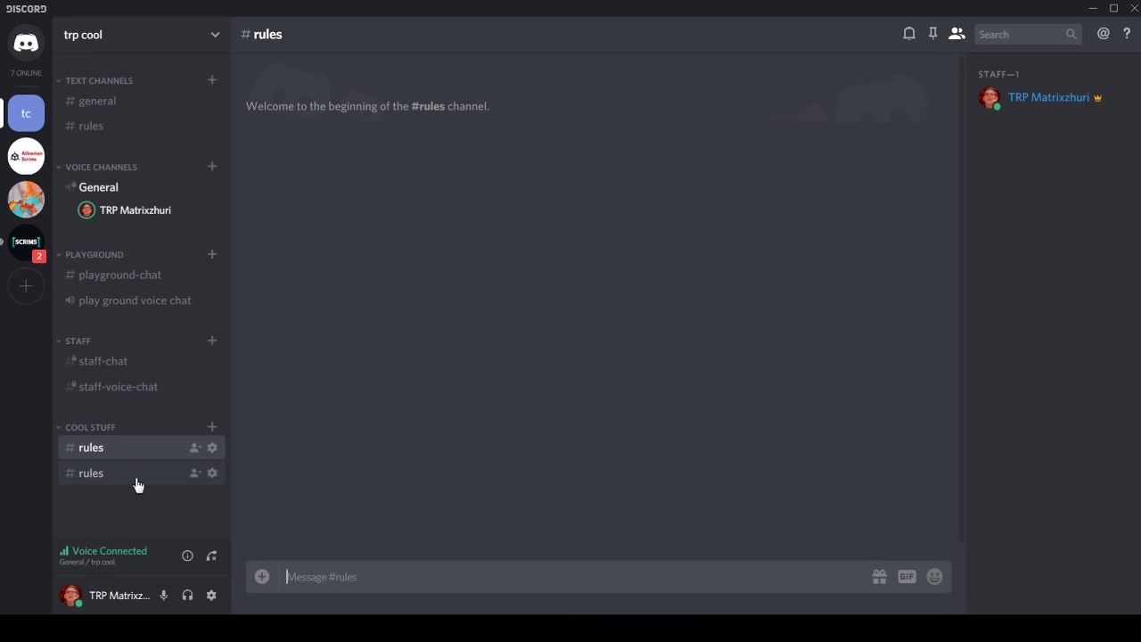
right_click(122, 447)
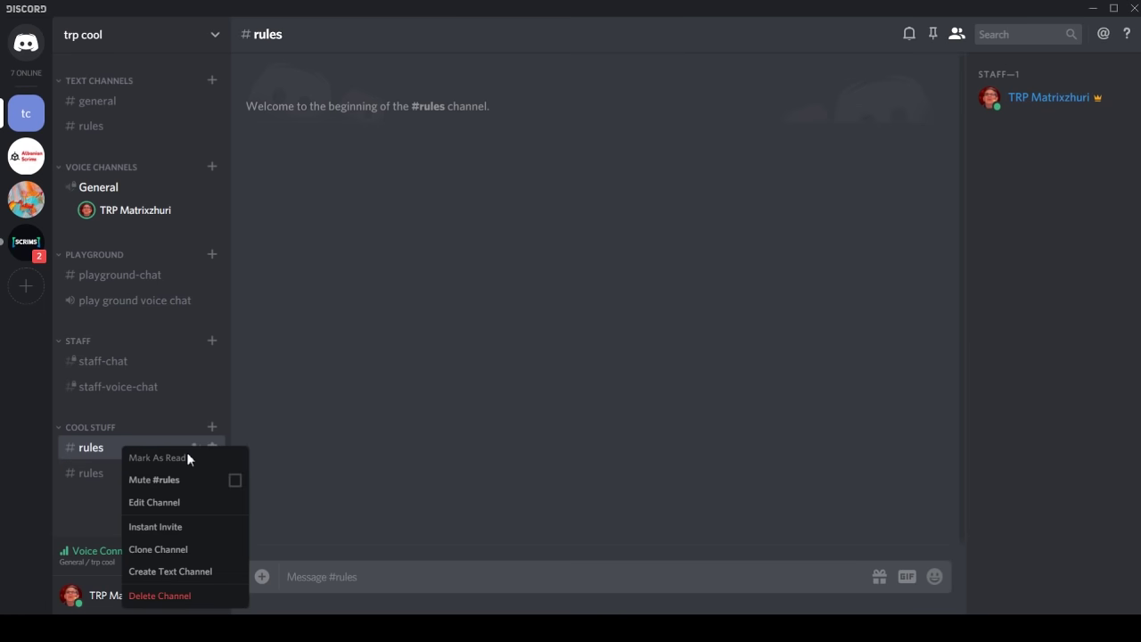
left_click(164, 509)
left_click(270, 120)
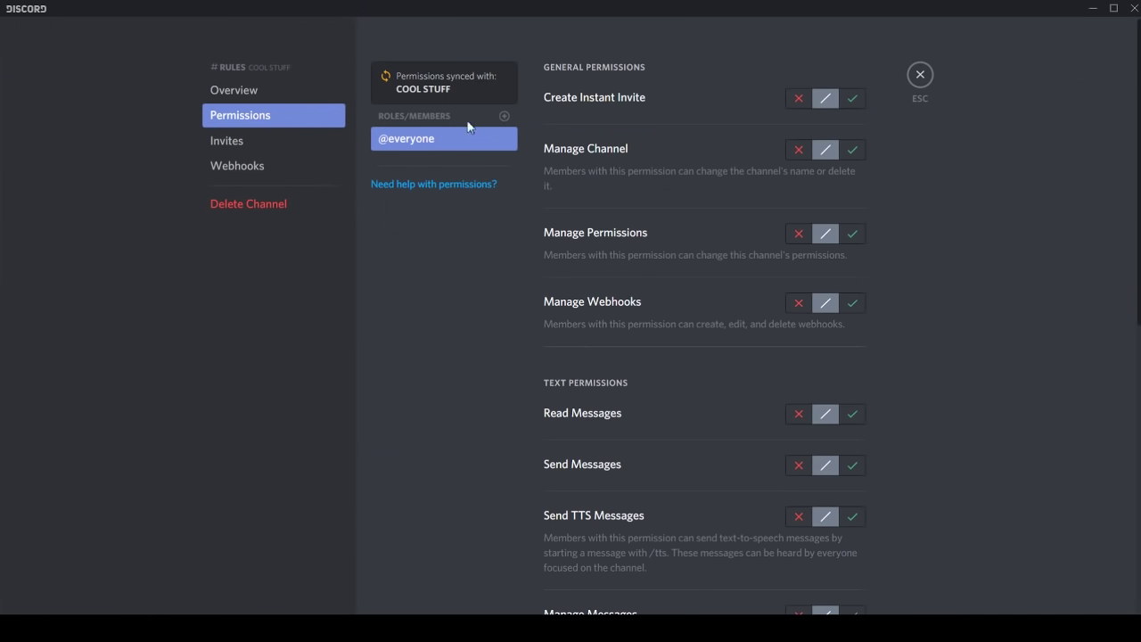
left_click(854, 416)
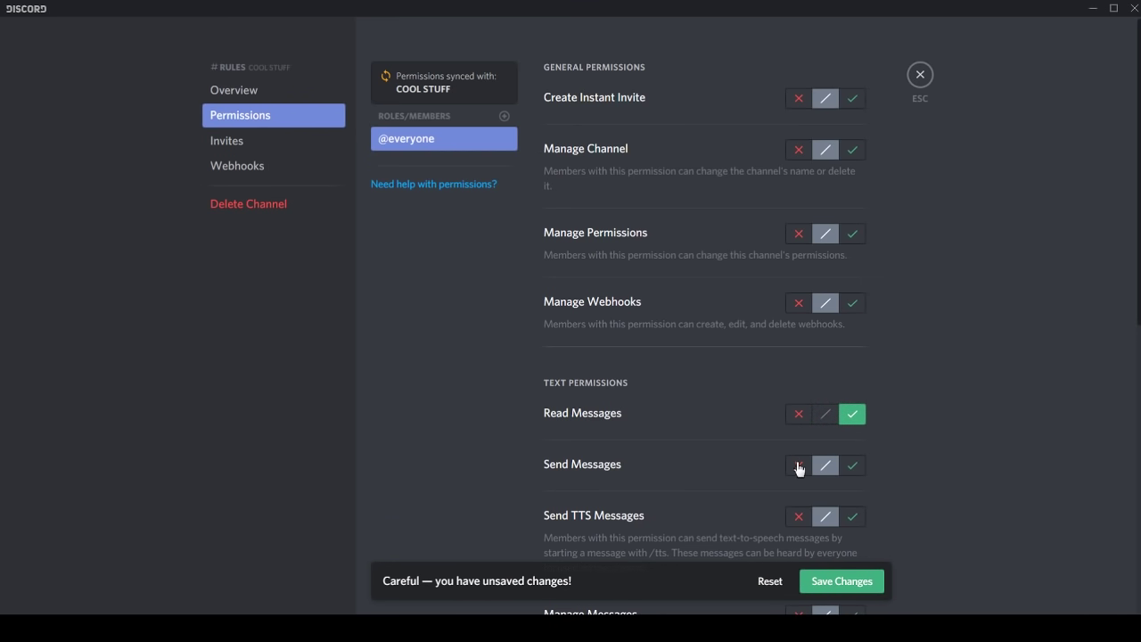
left_click(798, 465)
left_click(843, 584)
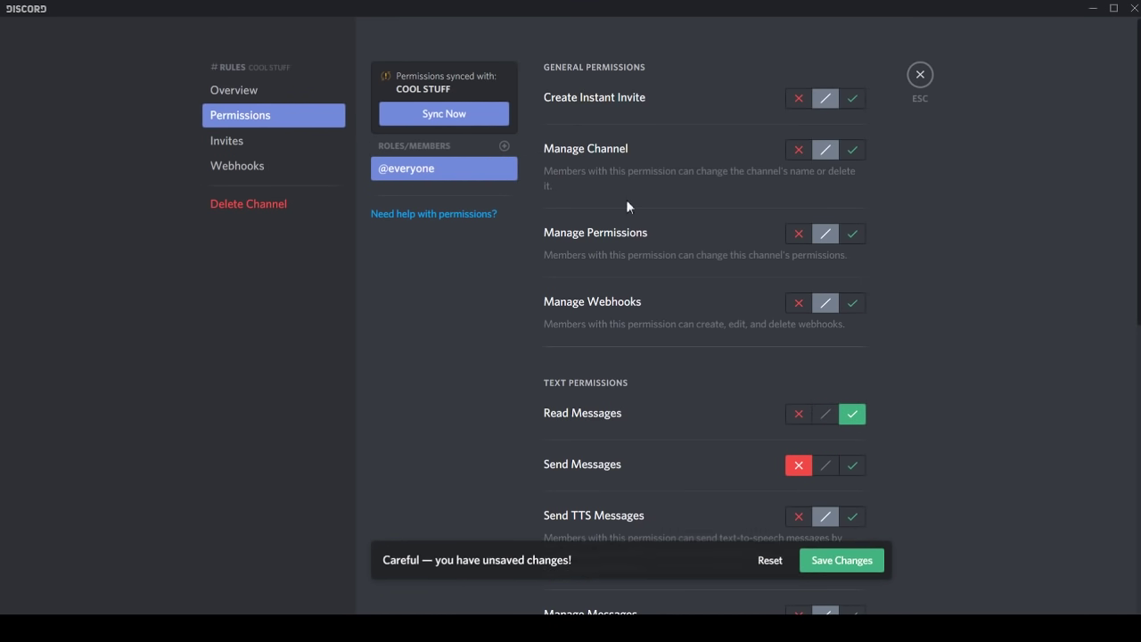
Add the Staff role to the channel with Read and Send Messages allowed, and save
left_click(504, 146)
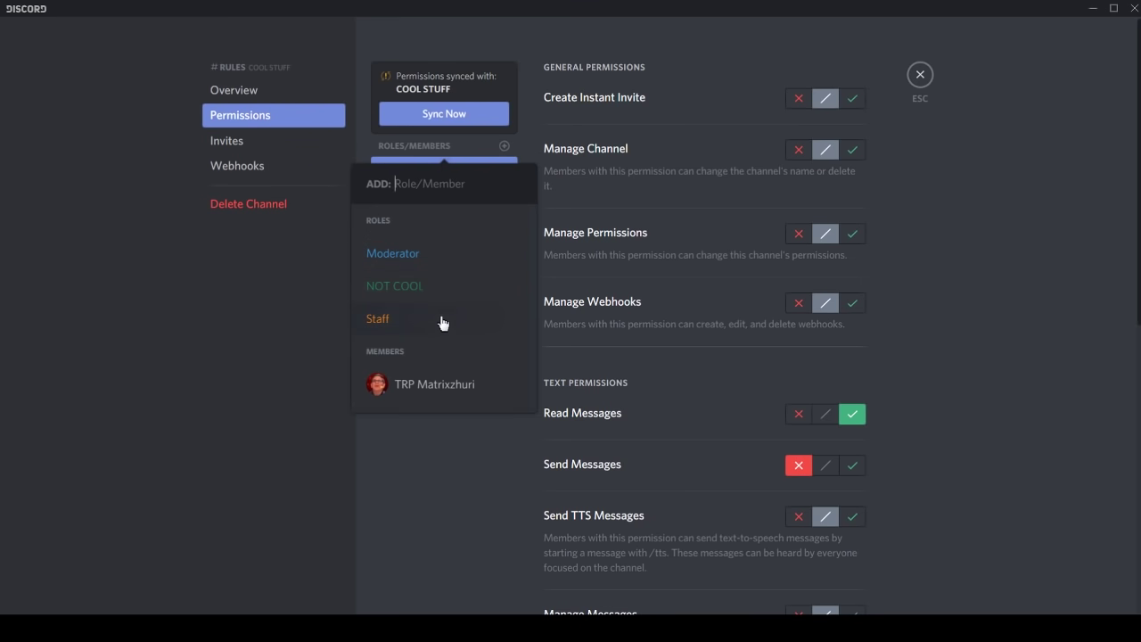
left_click(443, 319)
left_click(845, 413)
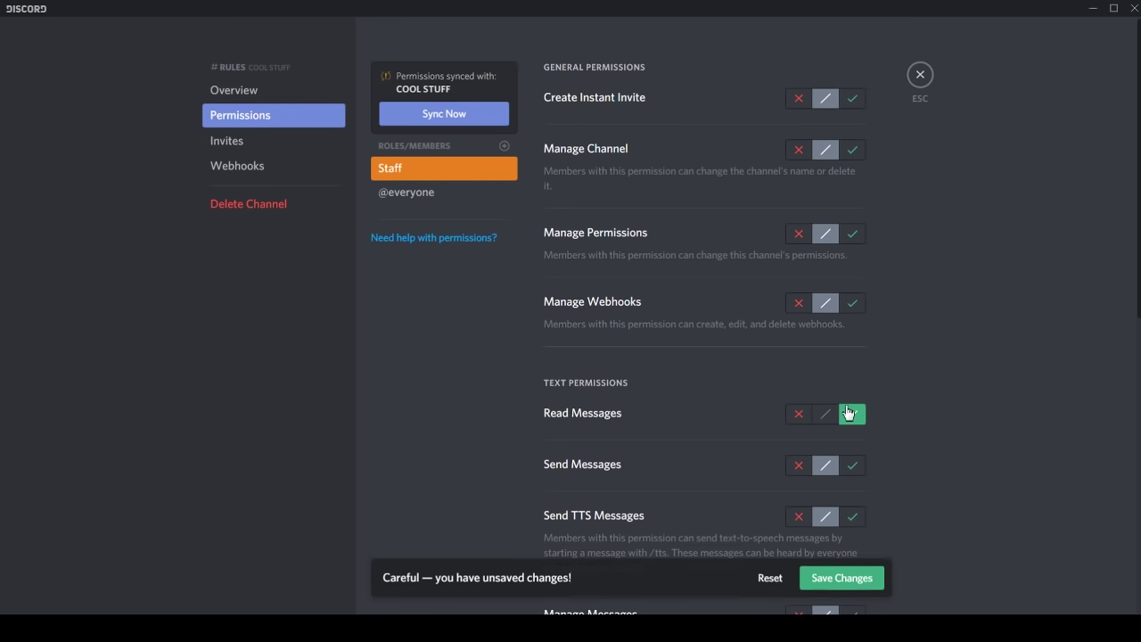
left_click(852, 465)
left_click(851, 583)
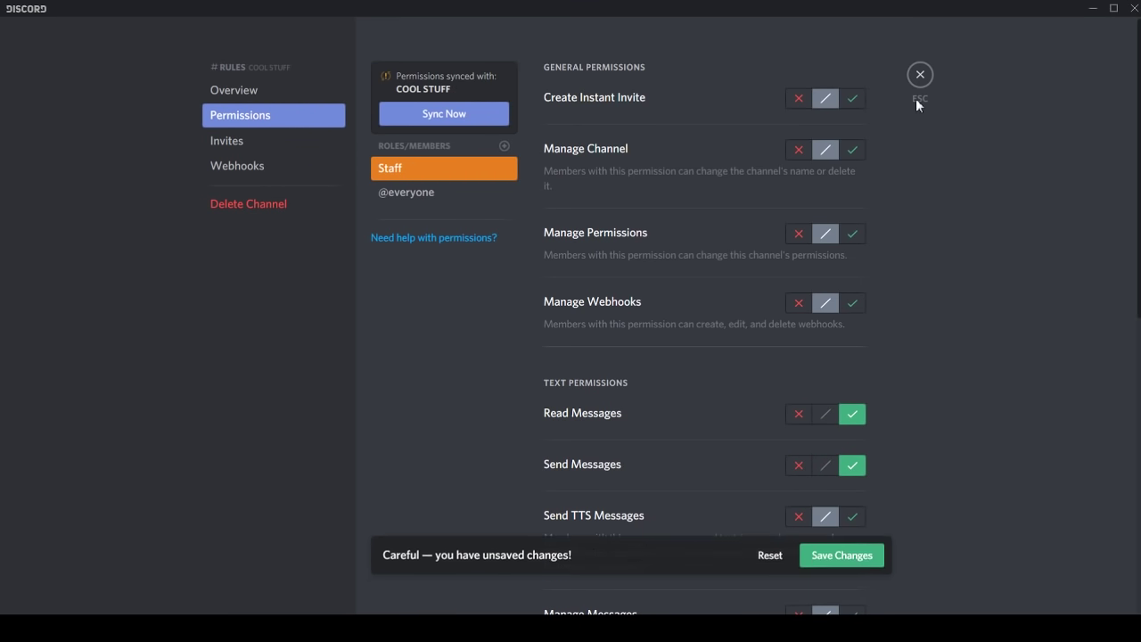
left_click(920, 75)
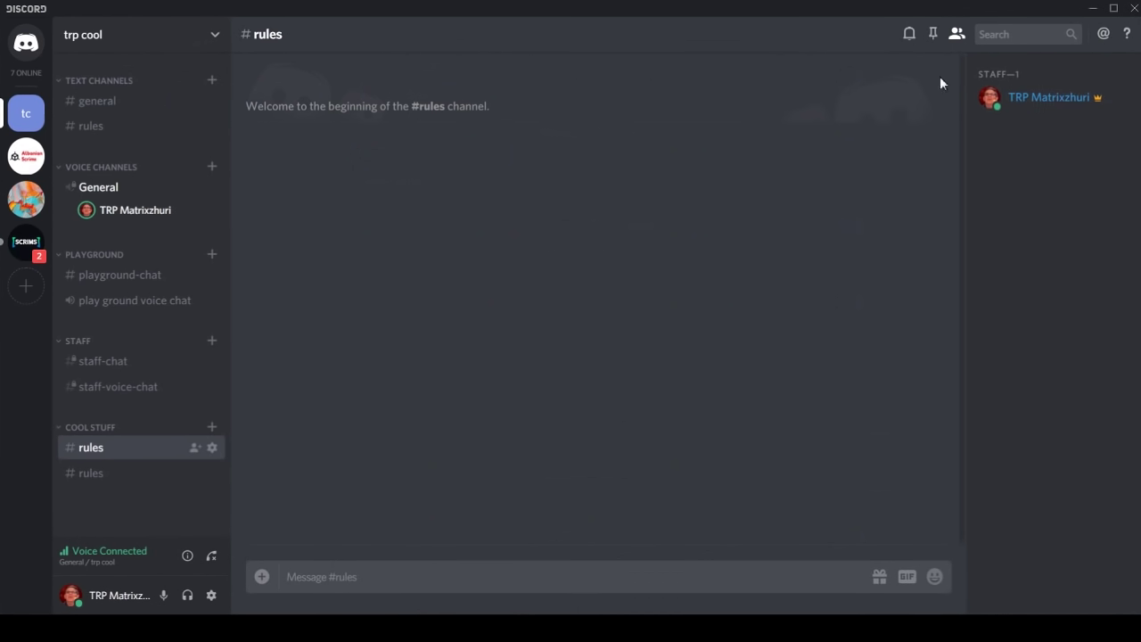
Give the server owner the NOT COOL role from their profile card
left_click(1016, 98)
left_click(924, 241)
left_click(910, 301)
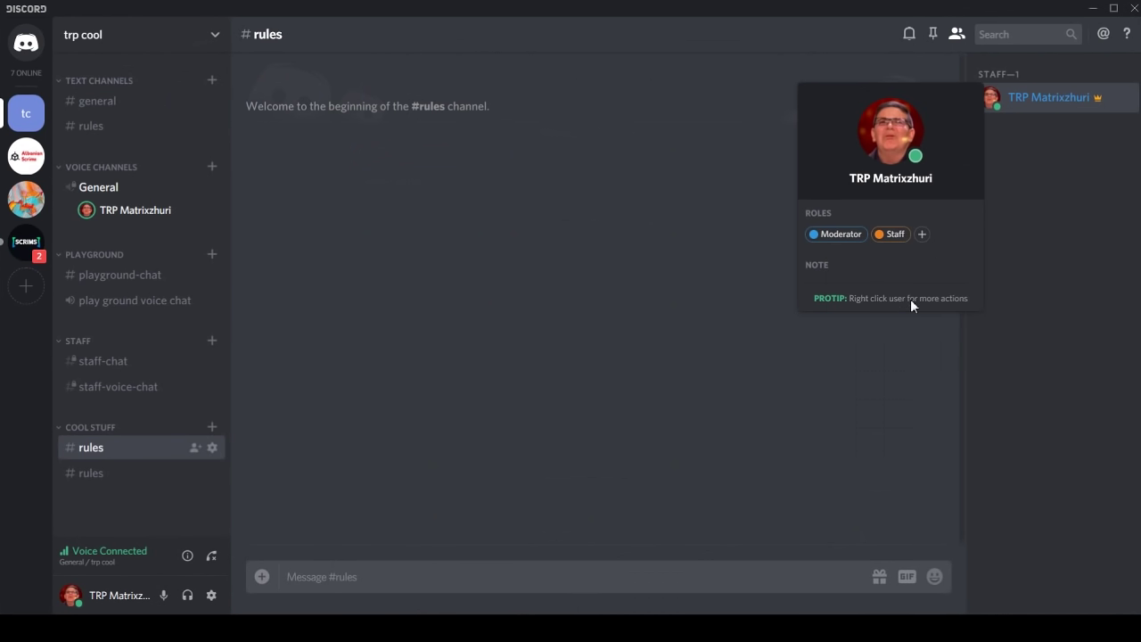
left_click(750, 278)
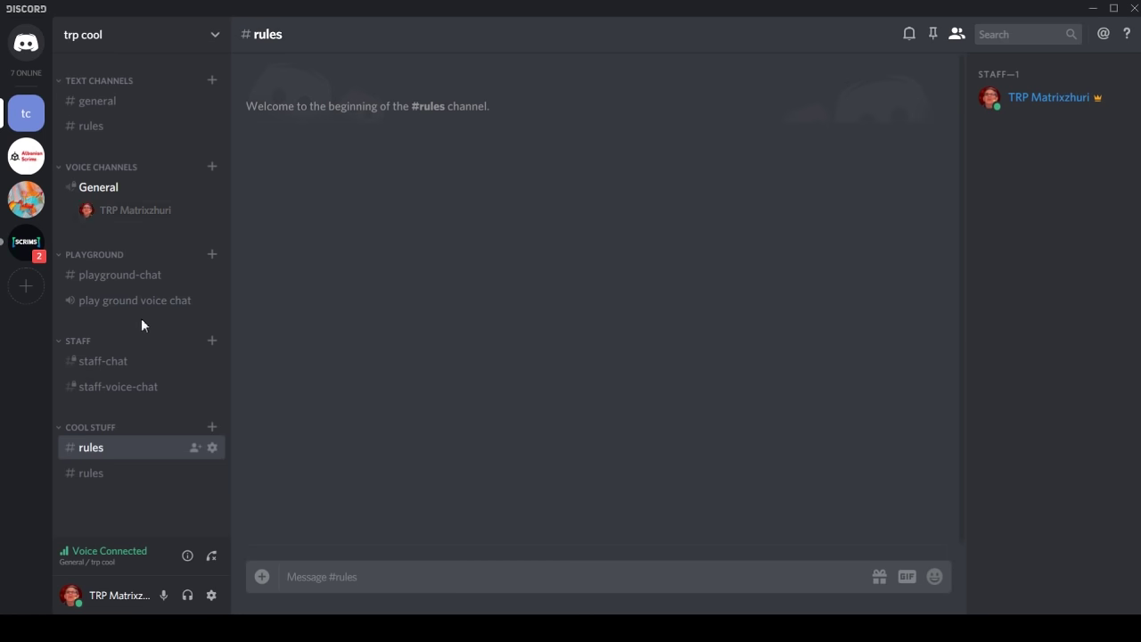
right_click(87, 515)
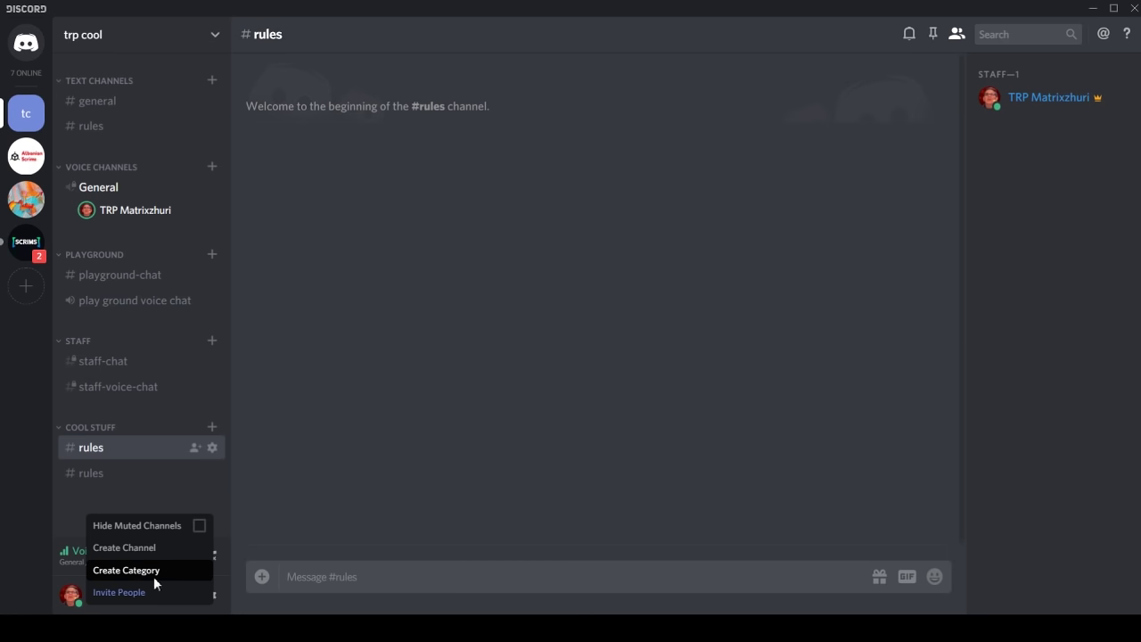
Start a private category granting access to the Staff and Moderator roles
left_click(124, 575)
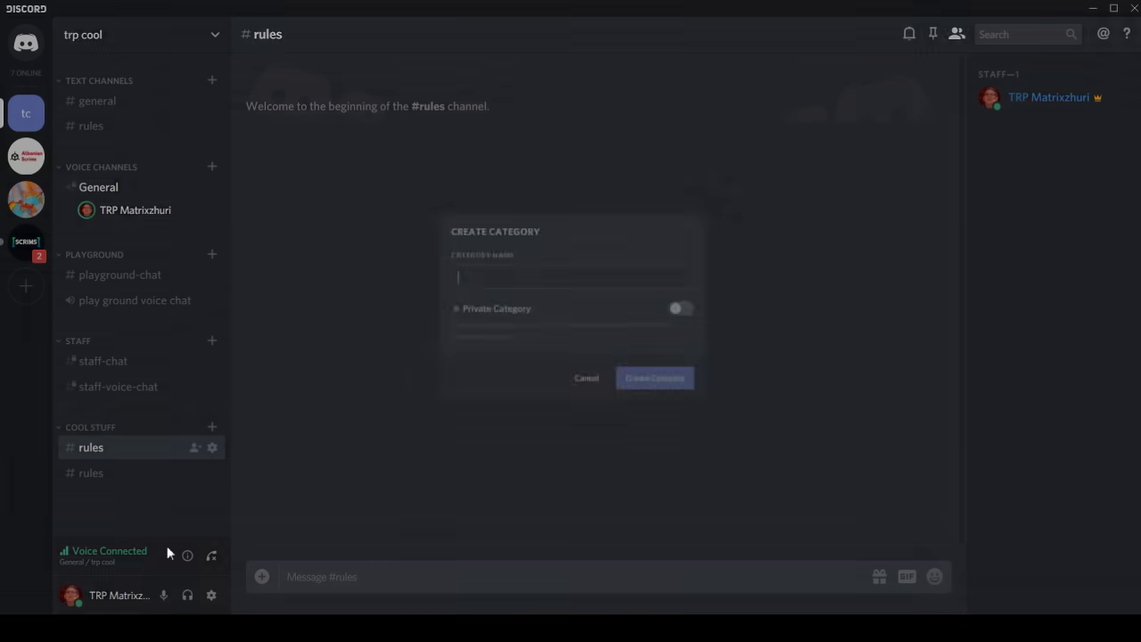
left_click(695, 311)
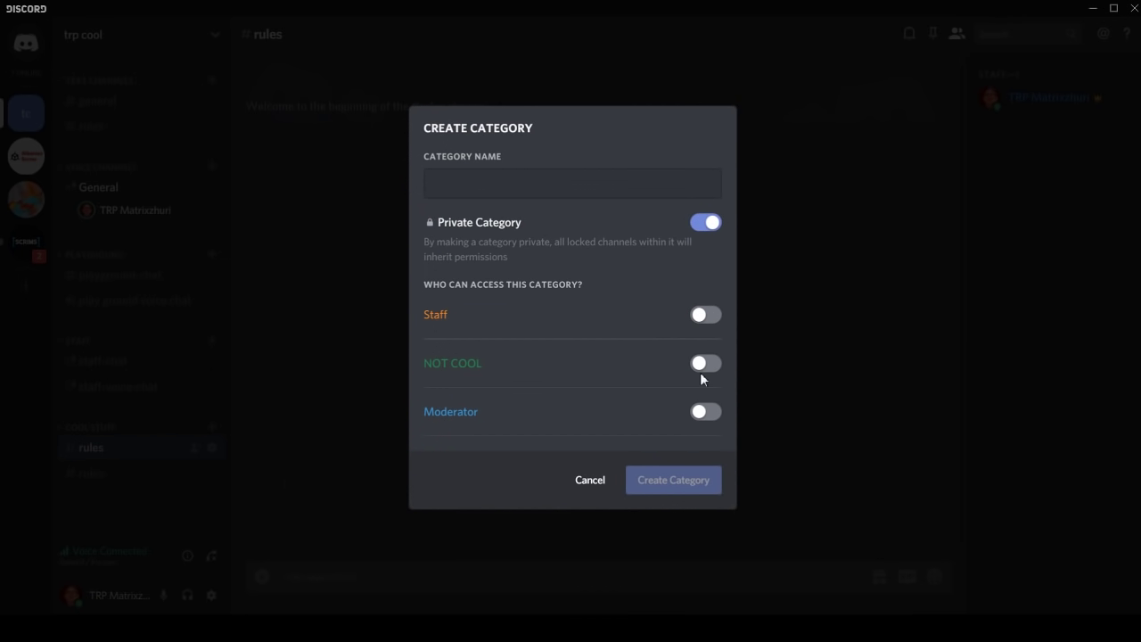
left_click(703, 316)
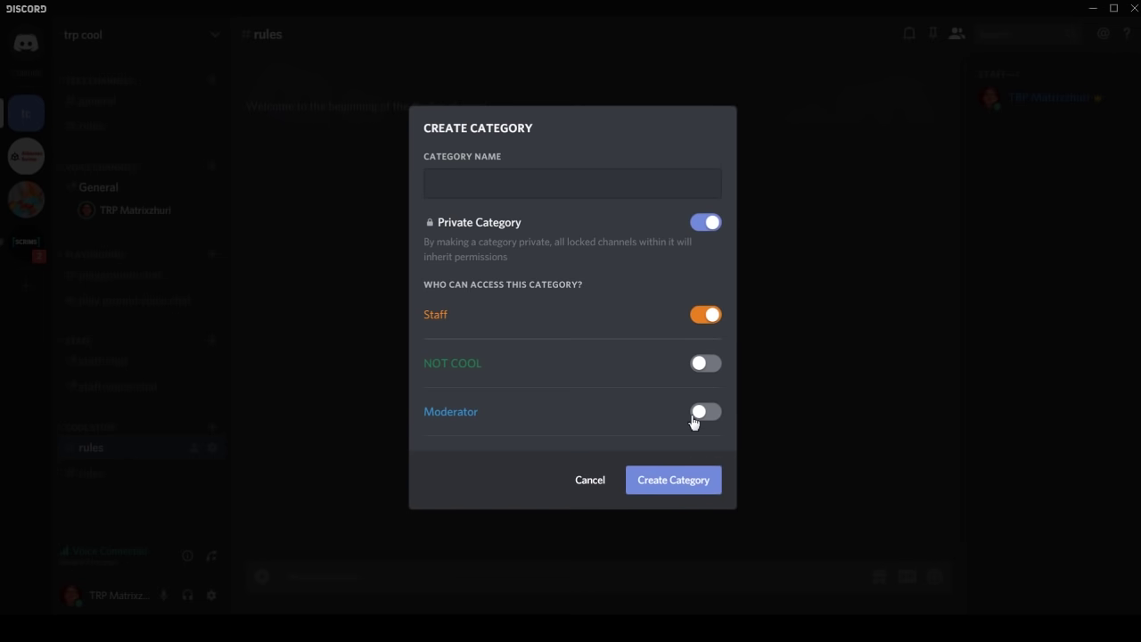
left_click(695, 419)
left_click(682, 479)
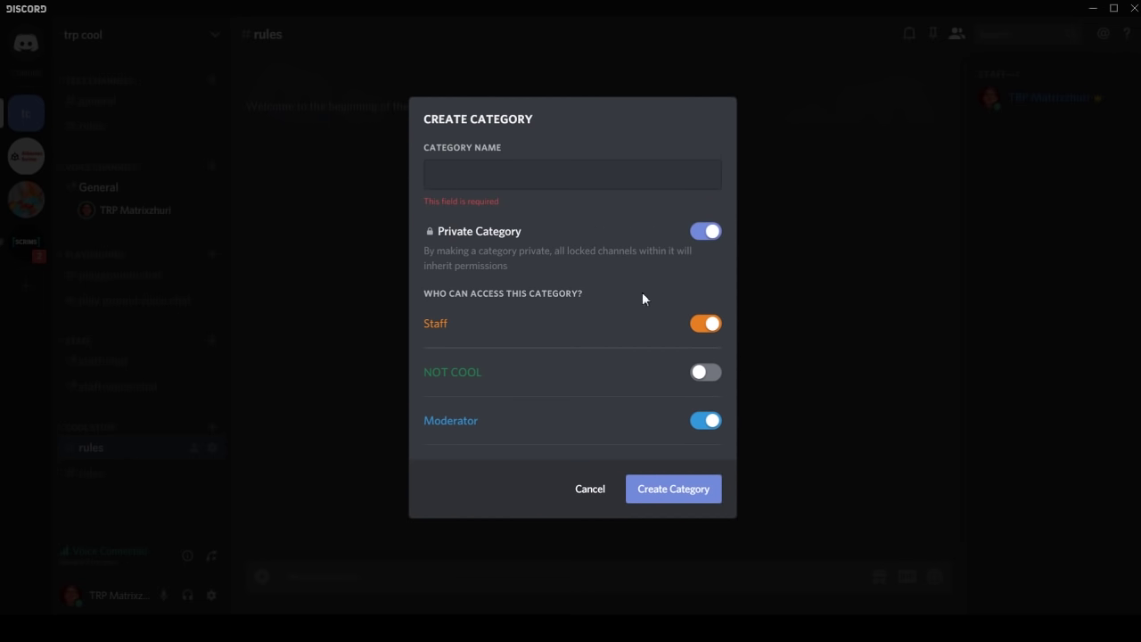
left_click(543, 172)
type("sc")
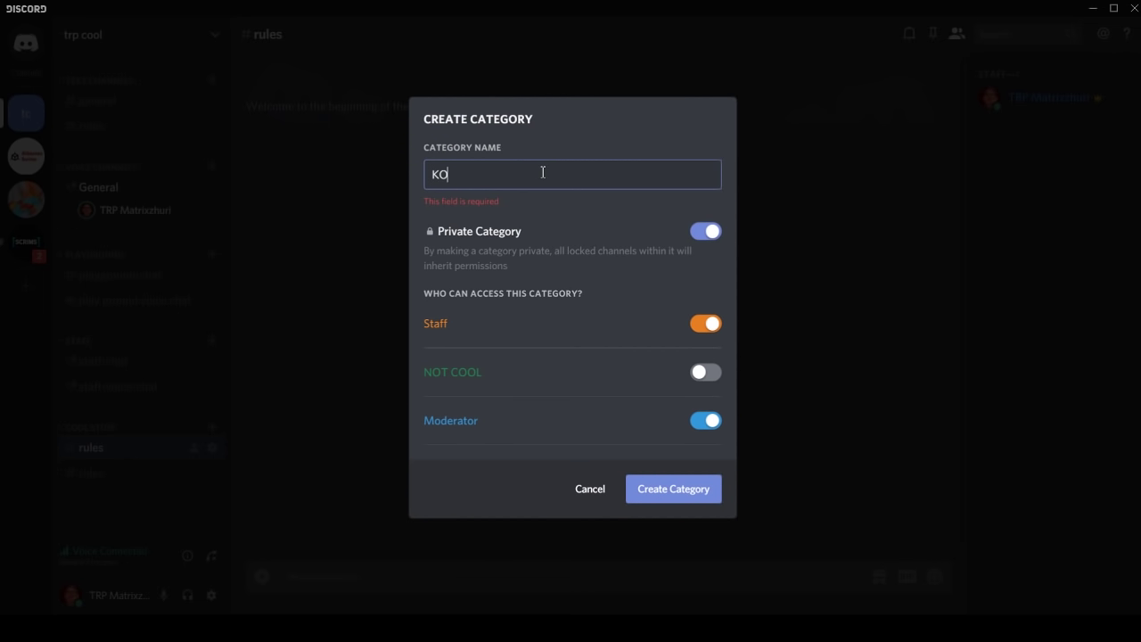
key("BackSpace")
key("BackSpace")
Name the category COOL and add a voice channel named BLA BAL LA inside it
type("C")
key("Return")
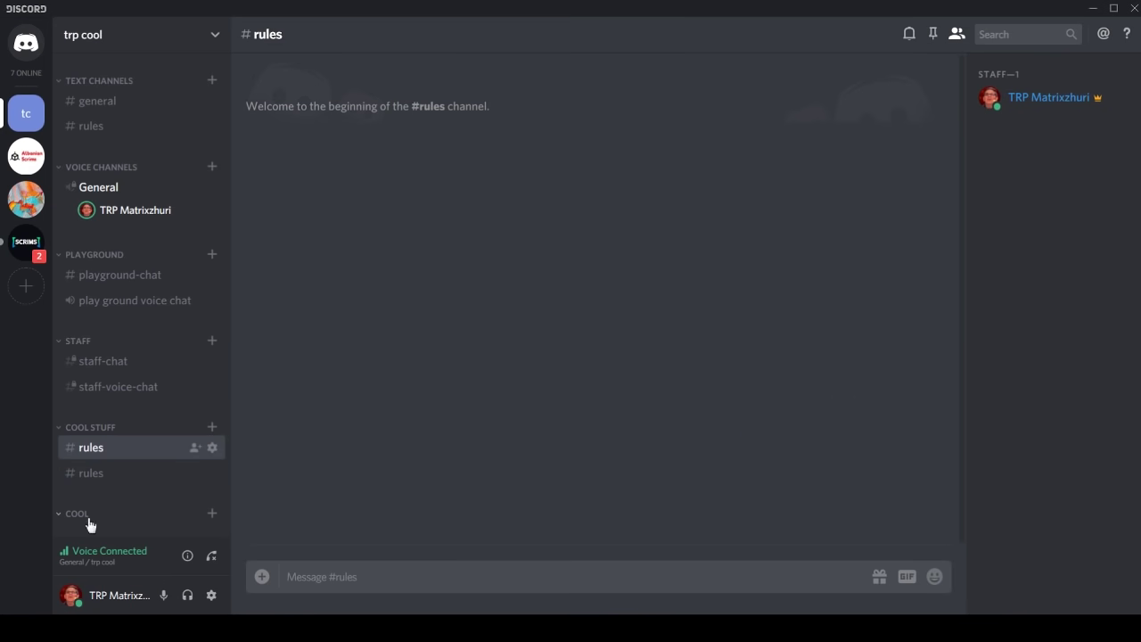
left_click(213, 514)
left_click(544, 336)
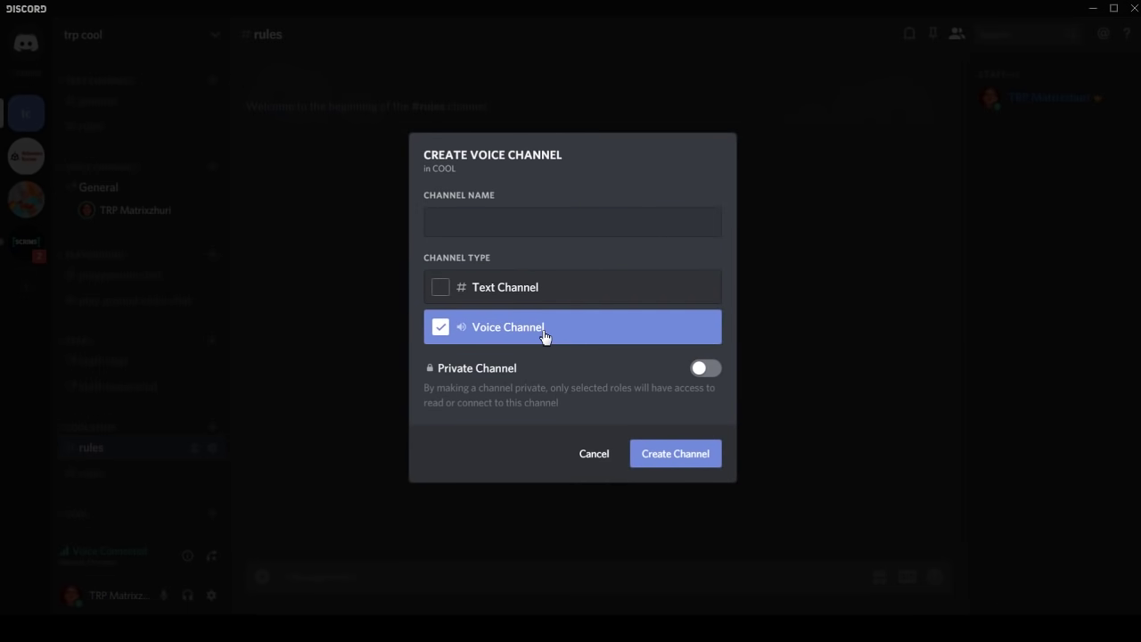
left_click(485, 227)
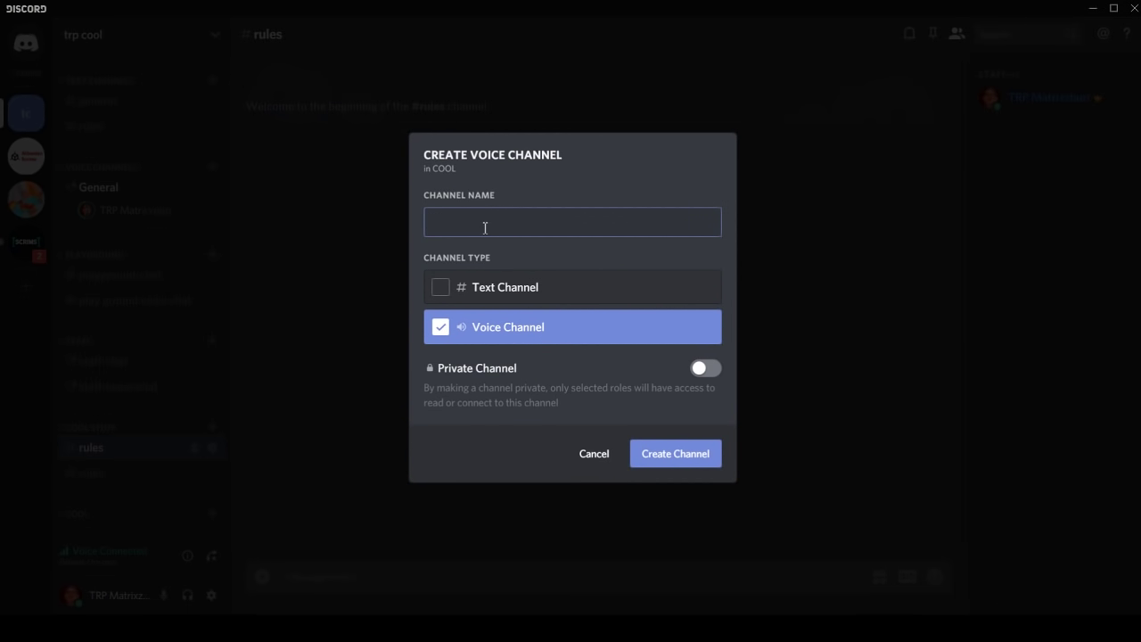
type("BLA BAL LA")
key("Return")
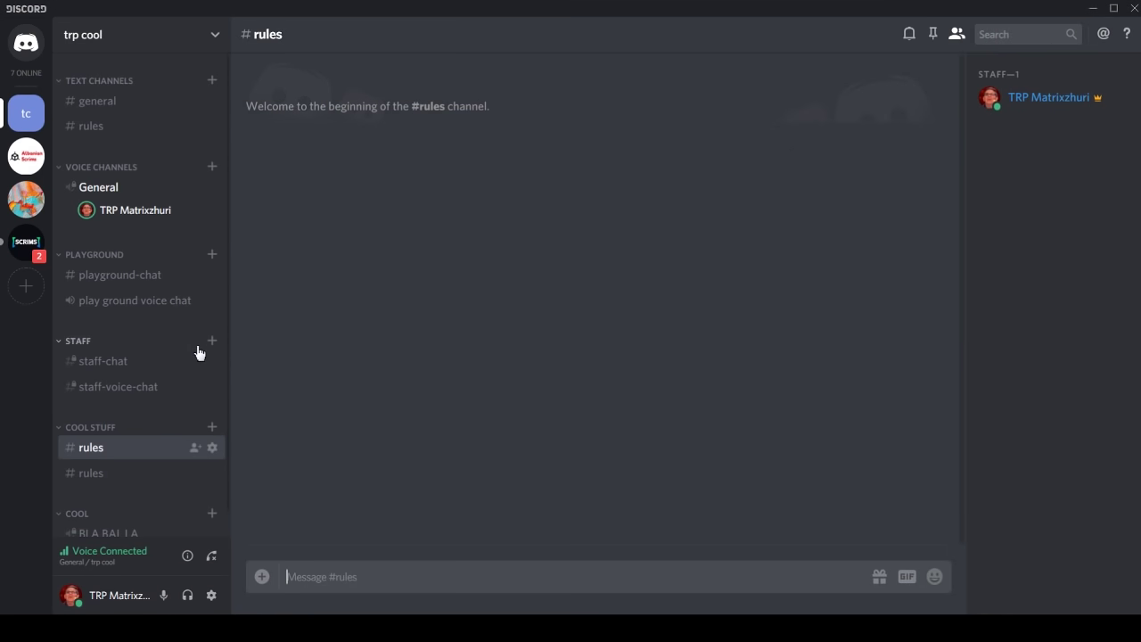
right_click(169, 33)
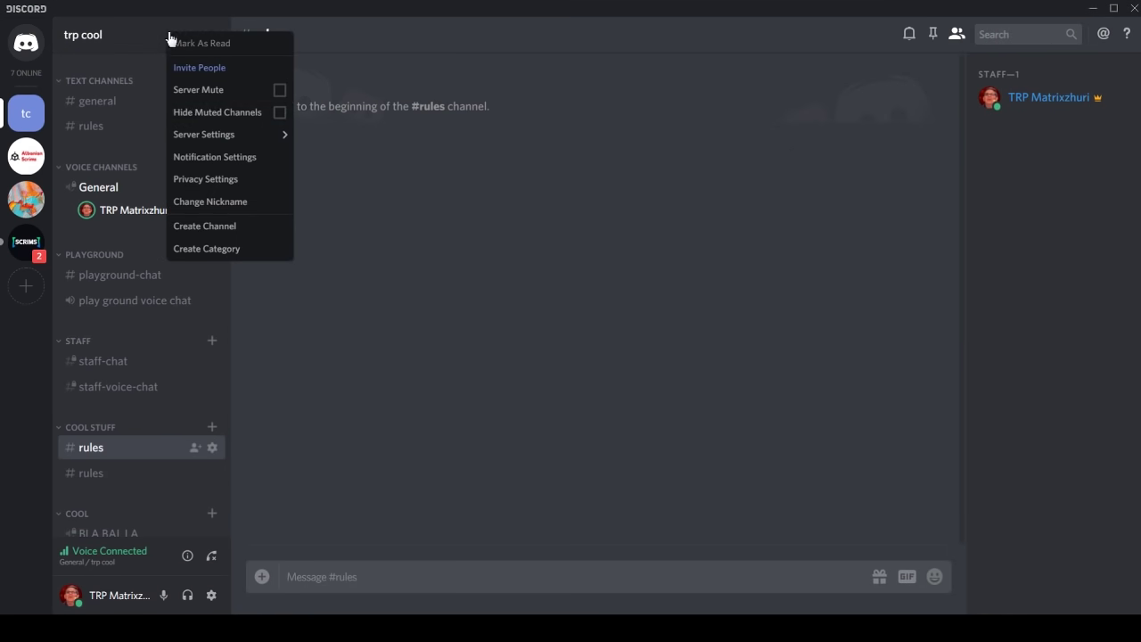
In Server Settings > Roles, add a yellow KING role displayed separately, and save
left_click(194, 138)
left_click(227, 166)
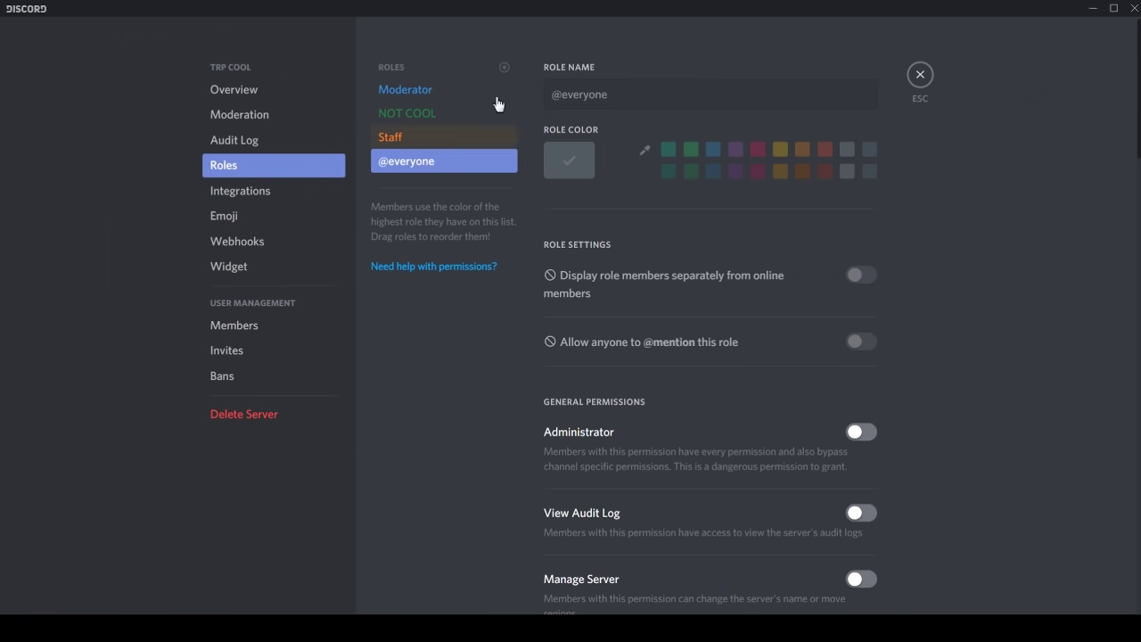
left_click(506, 70)
left_click(624, 95)
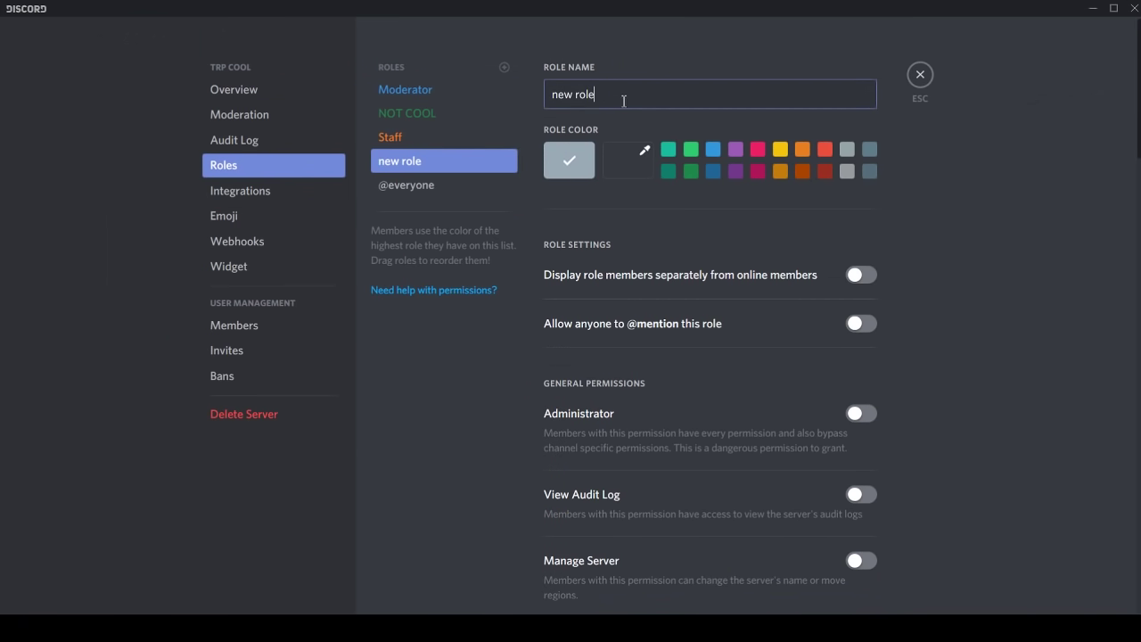
key("ctrl+a")
key("BackSpace")
type("KING")
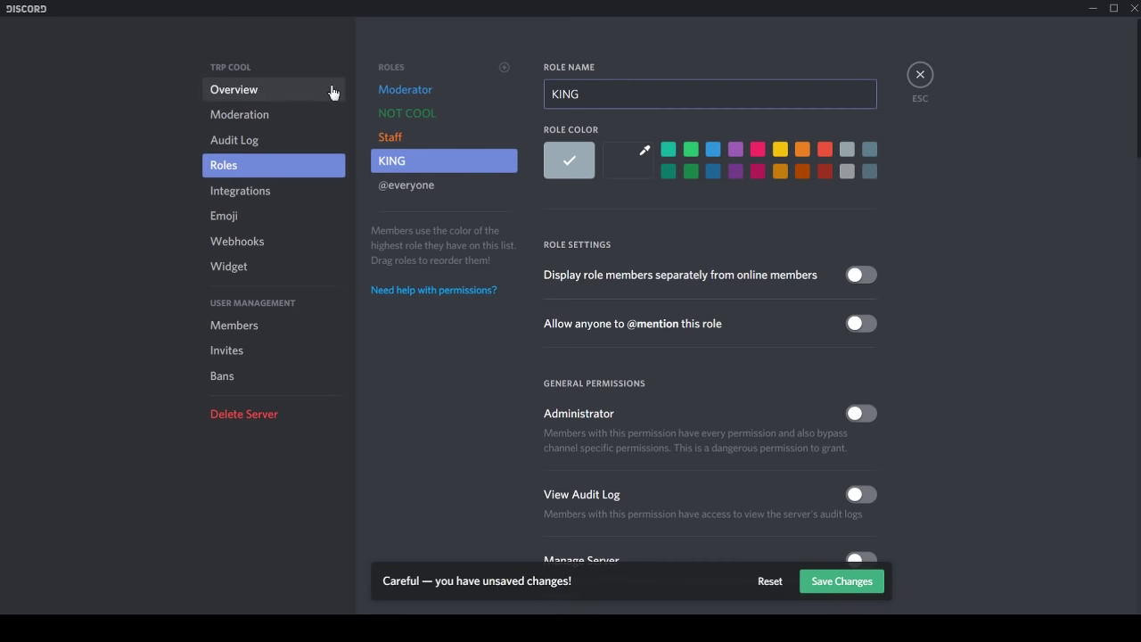
left_click(780, 152)
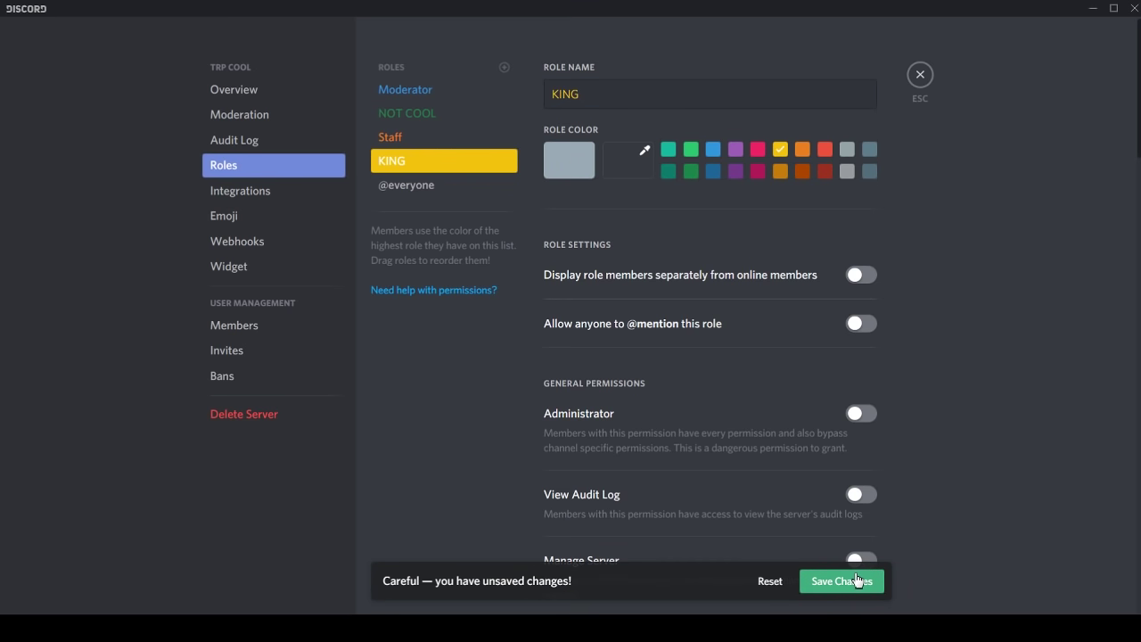
left_click(873, 278)
left_click(871, 581)
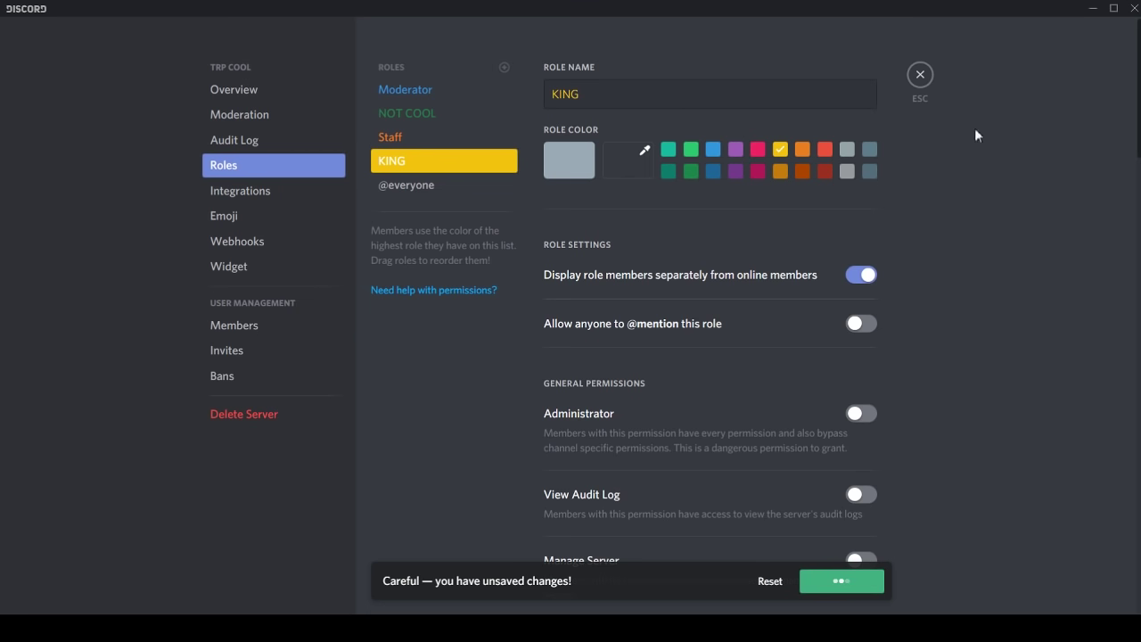
Remove Moderator, NOT COOL and Staff from the owner and give them the KING role
left_click(928, 79)
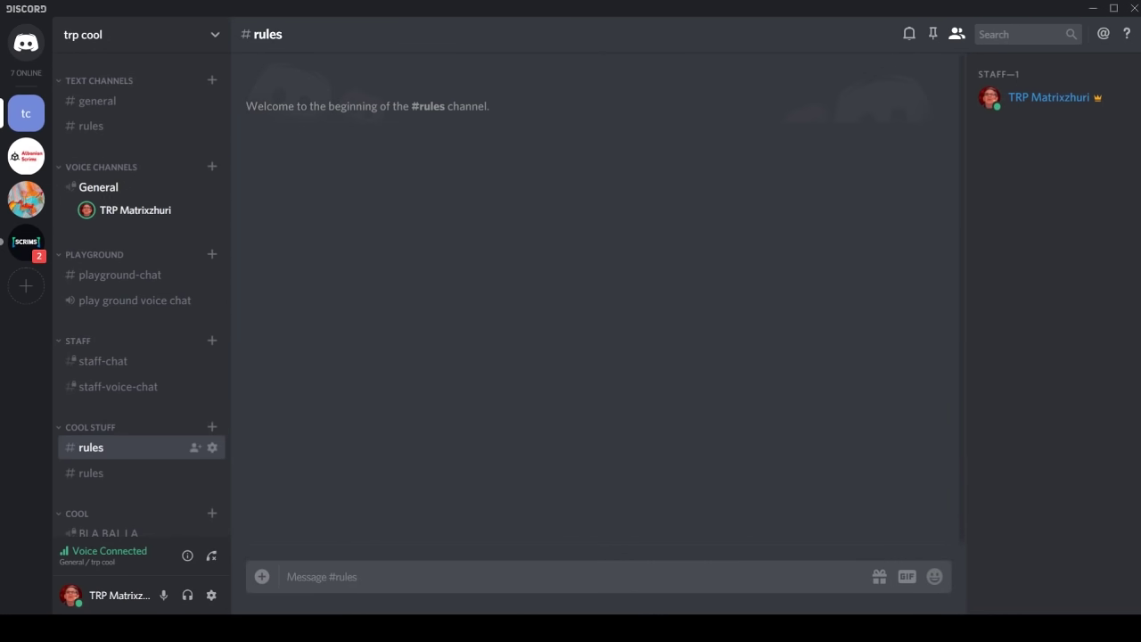
left_click(1001, 103)
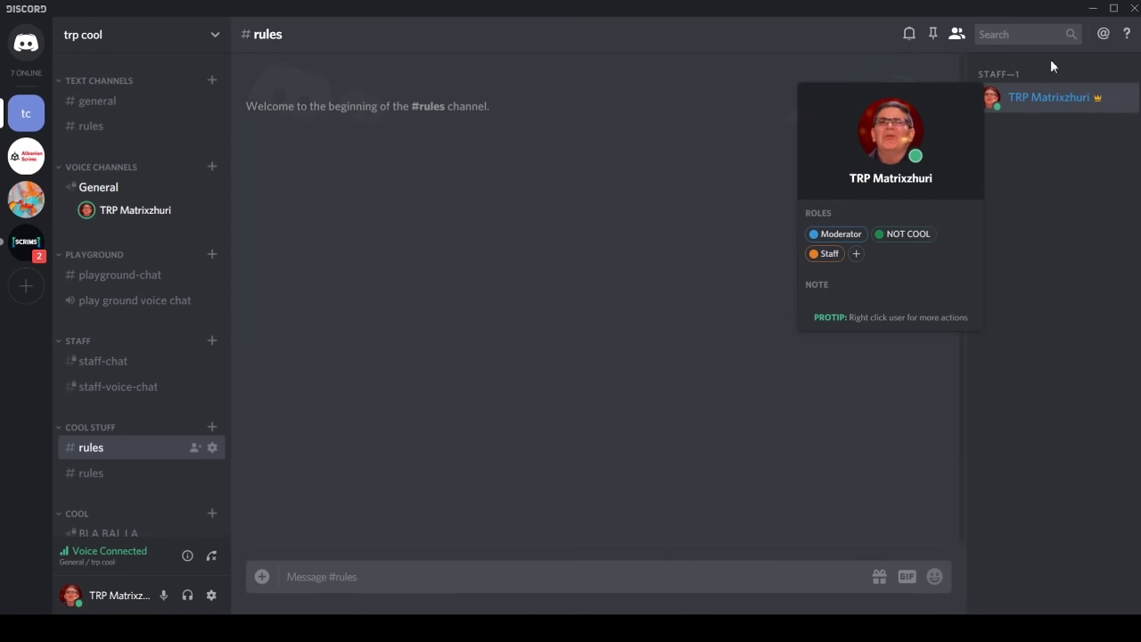
left_click(813, 235)
left_click(924, 233)
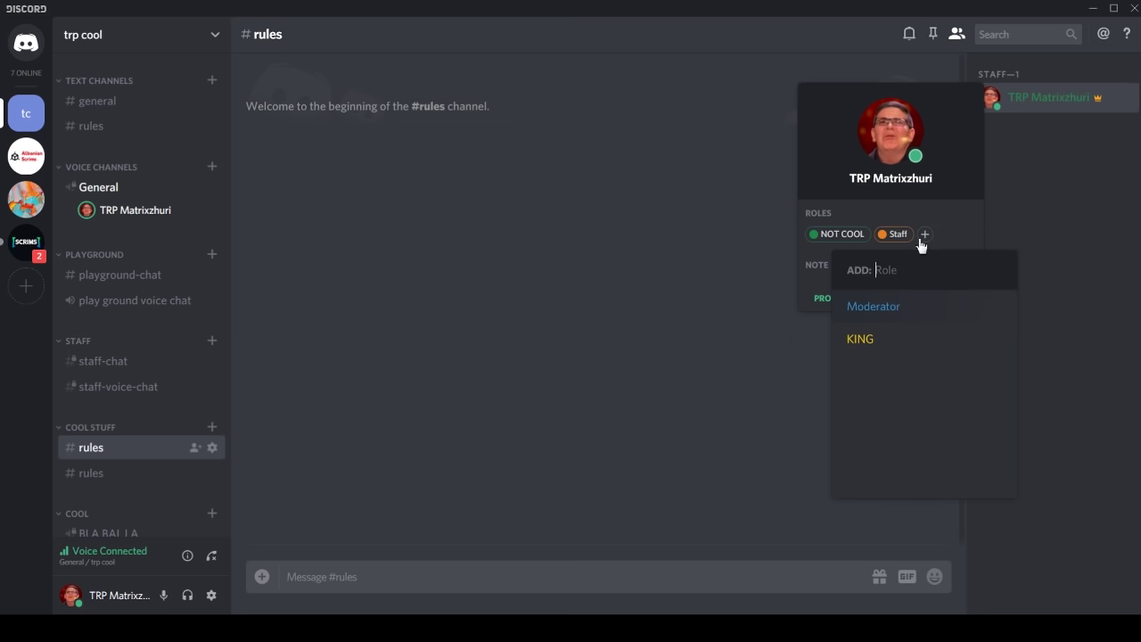
left_click(880, 339)
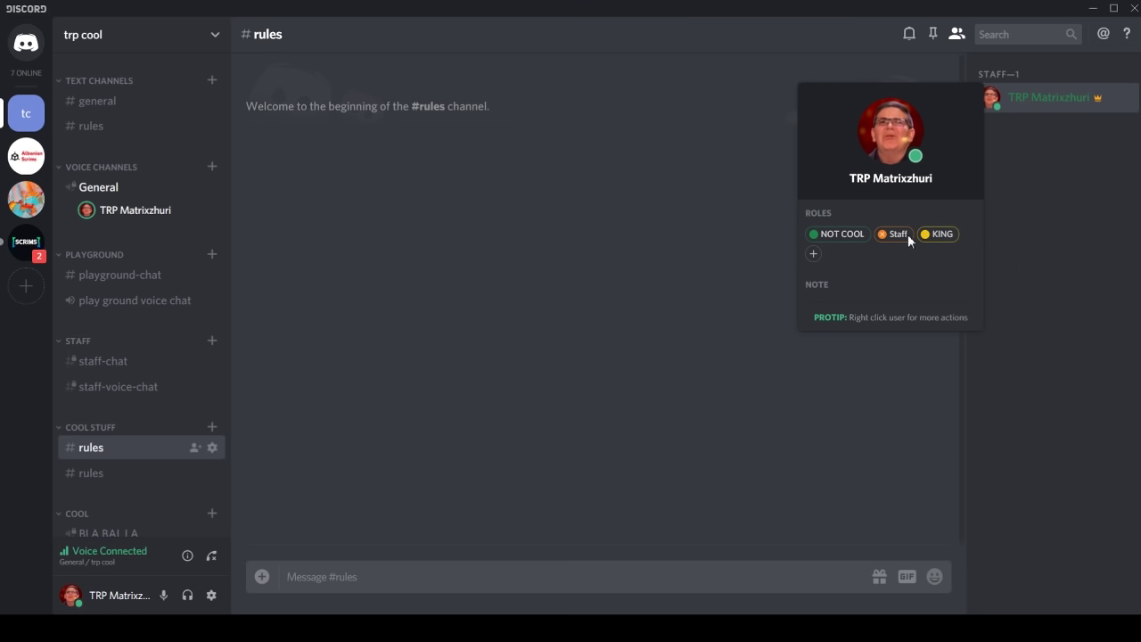
left_click(815, 234)
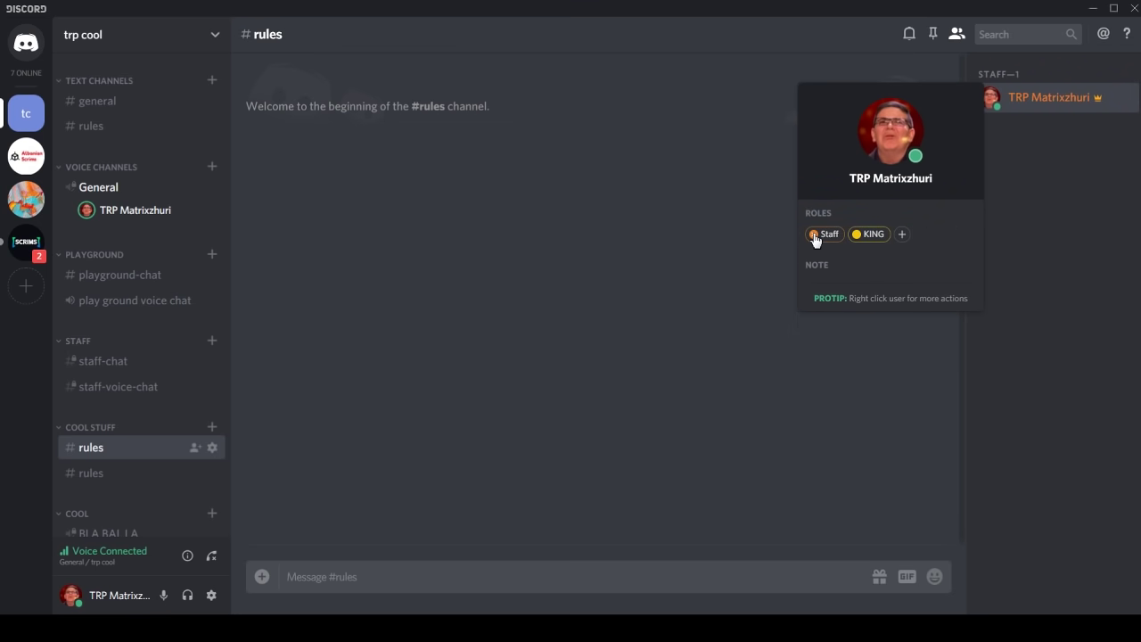
left_click(814, 234)
left_click(882, 377)
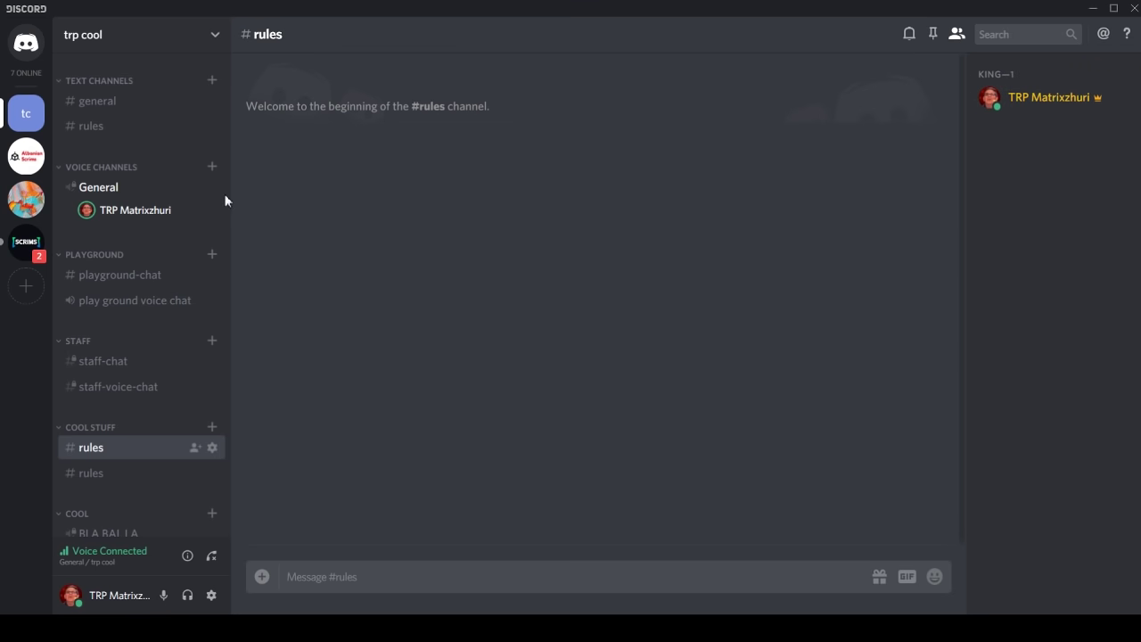
scroll(134, 448, "down", 1)
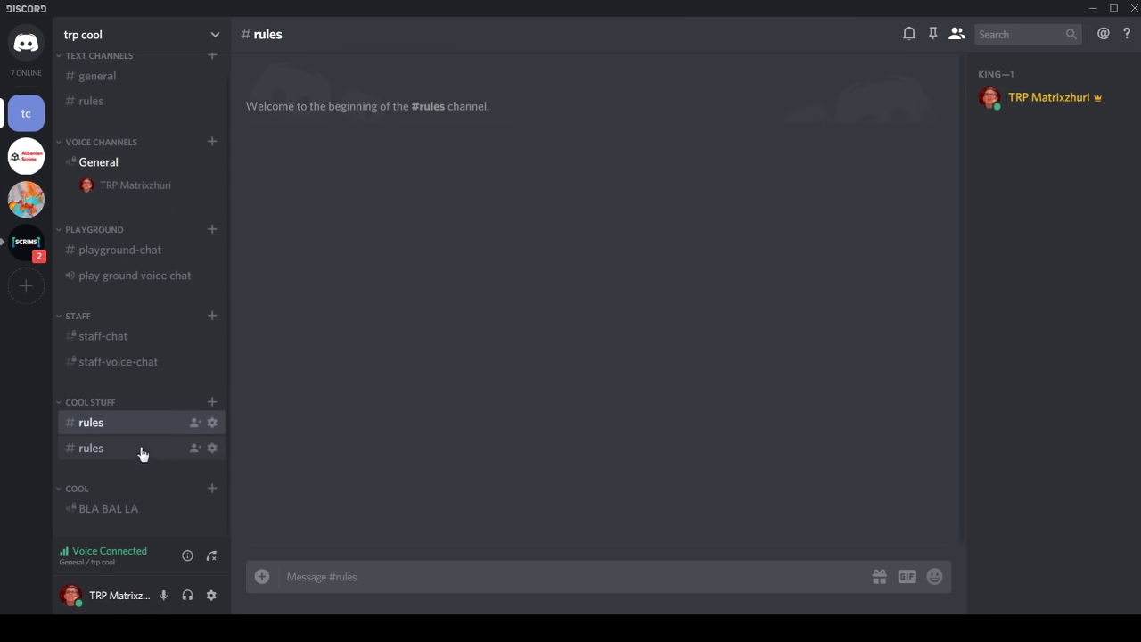
scroll(143, 266, "up", 1)
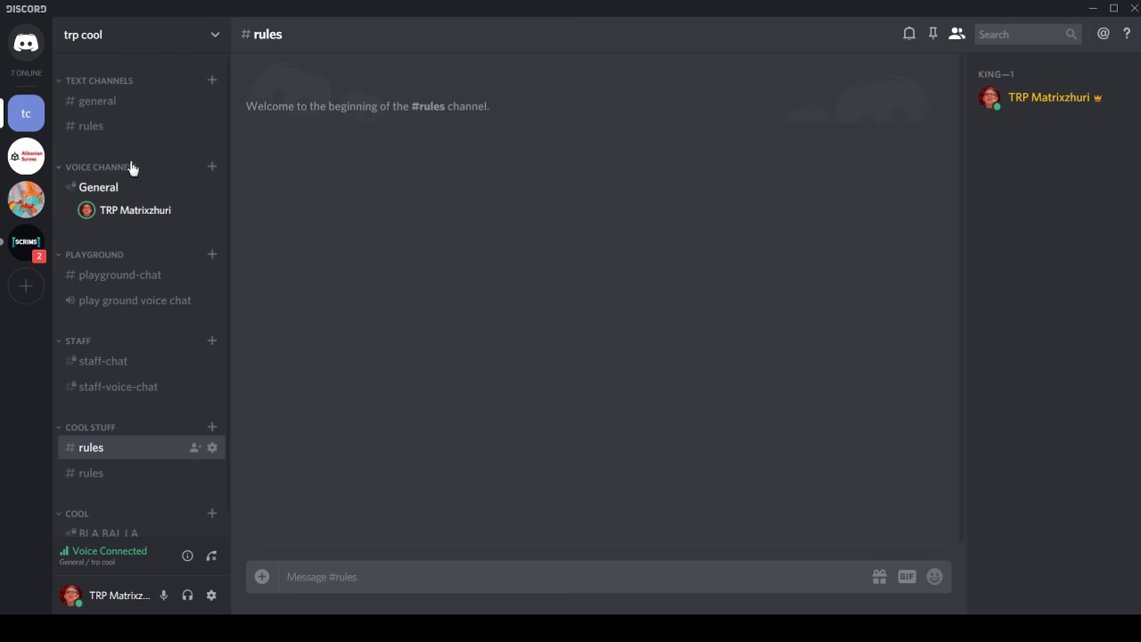
Open Server Settings and go to the Members page, passing through Emoji
left_click(192, 46)
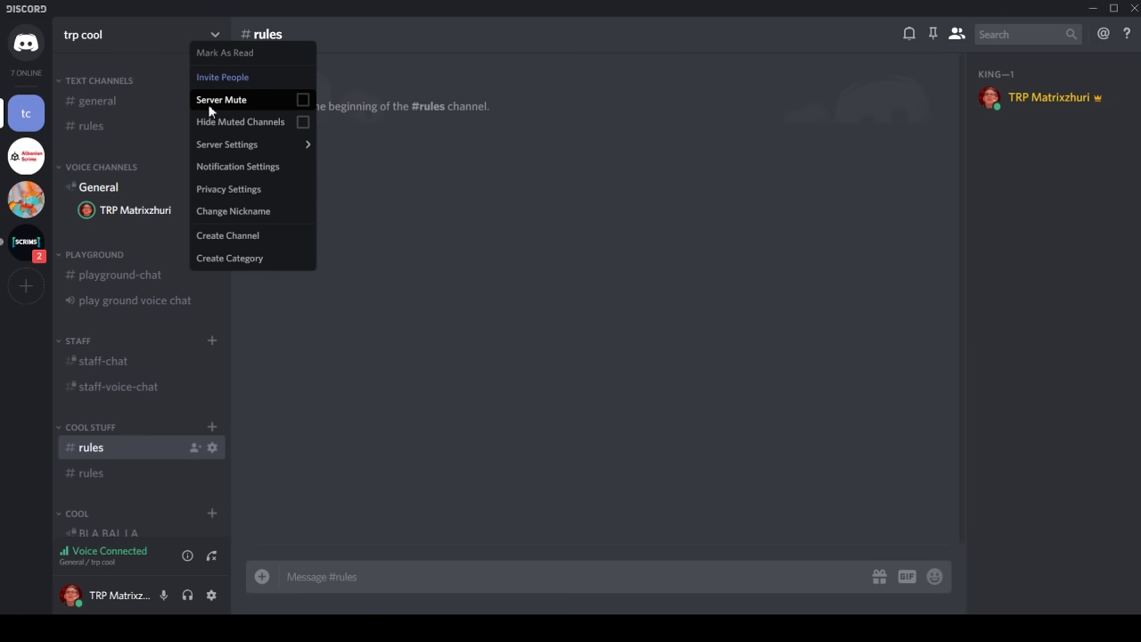
left_click(216, 149)
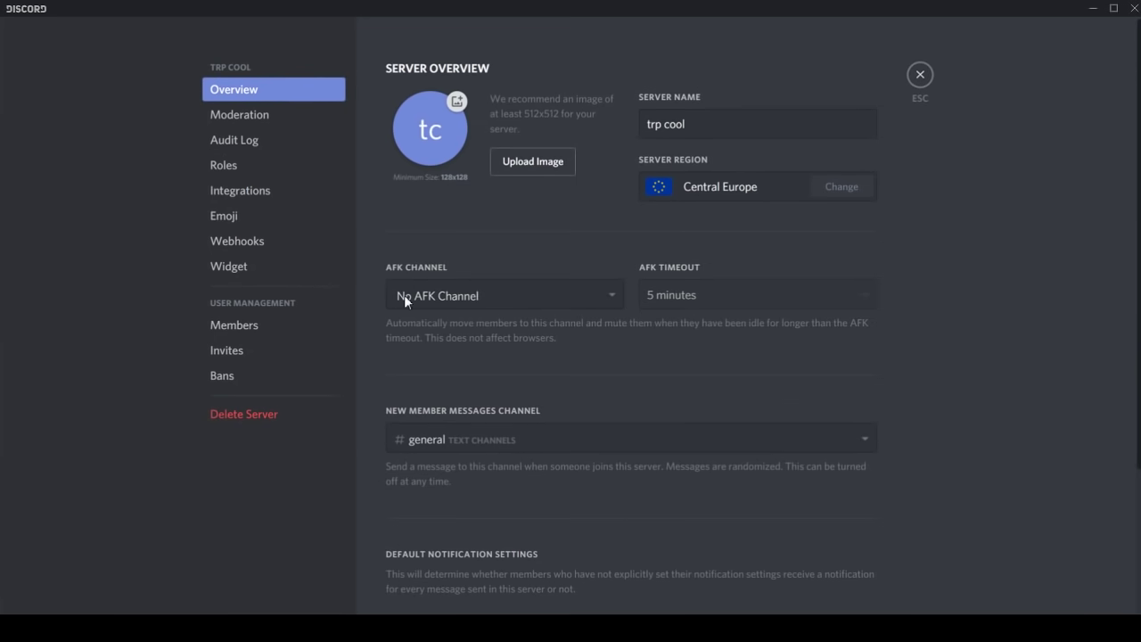
left_click(263, 219)
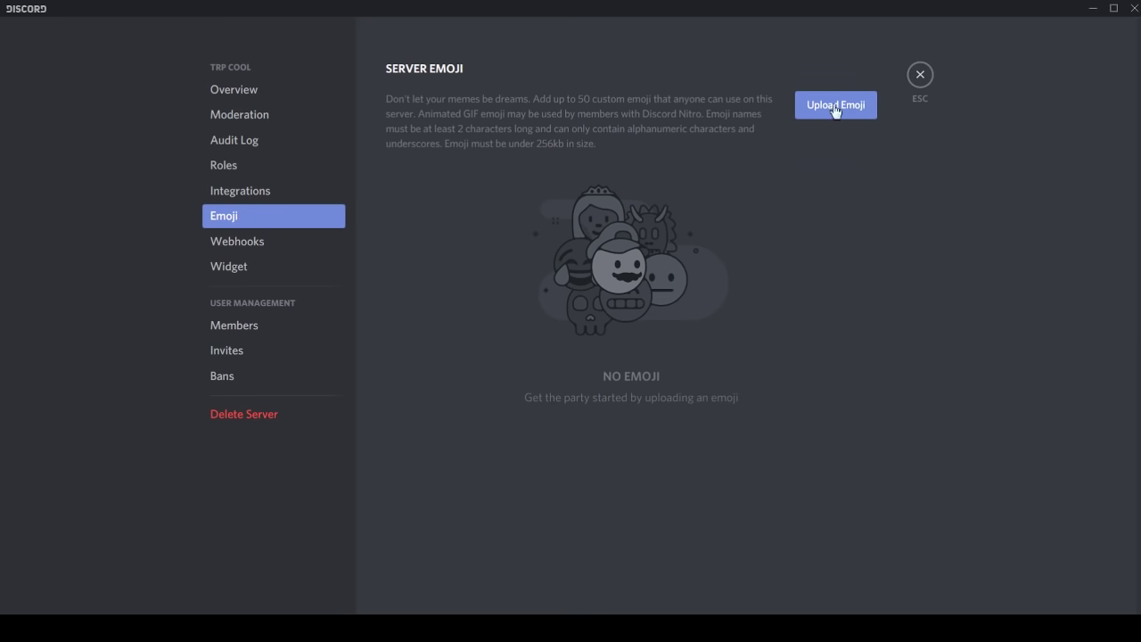
left_click(295, 344)
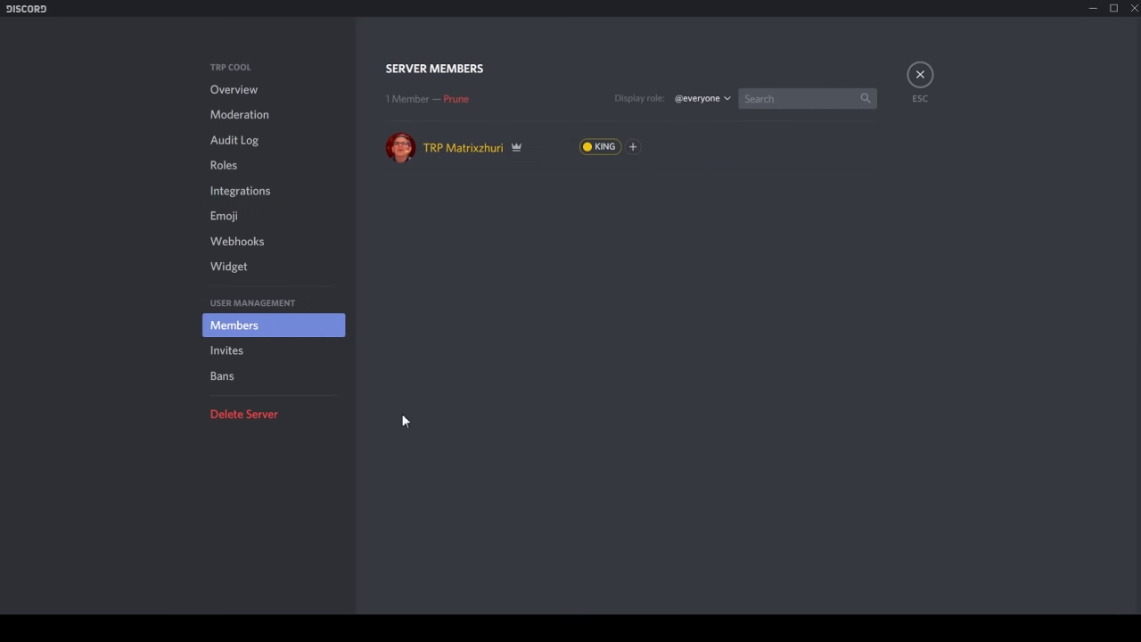
Review the server's Invites and Bans pages, then return to the Emoji page
left_click(246, 355)
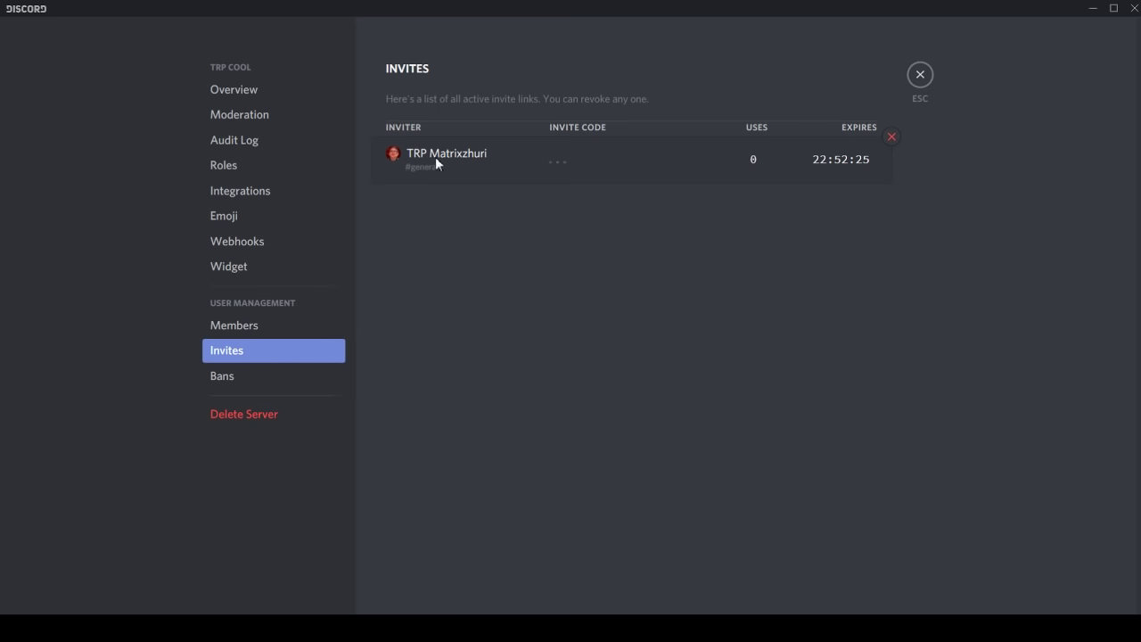
left_click_drag(567, 162, 552, 165)
left_click(262, 382)
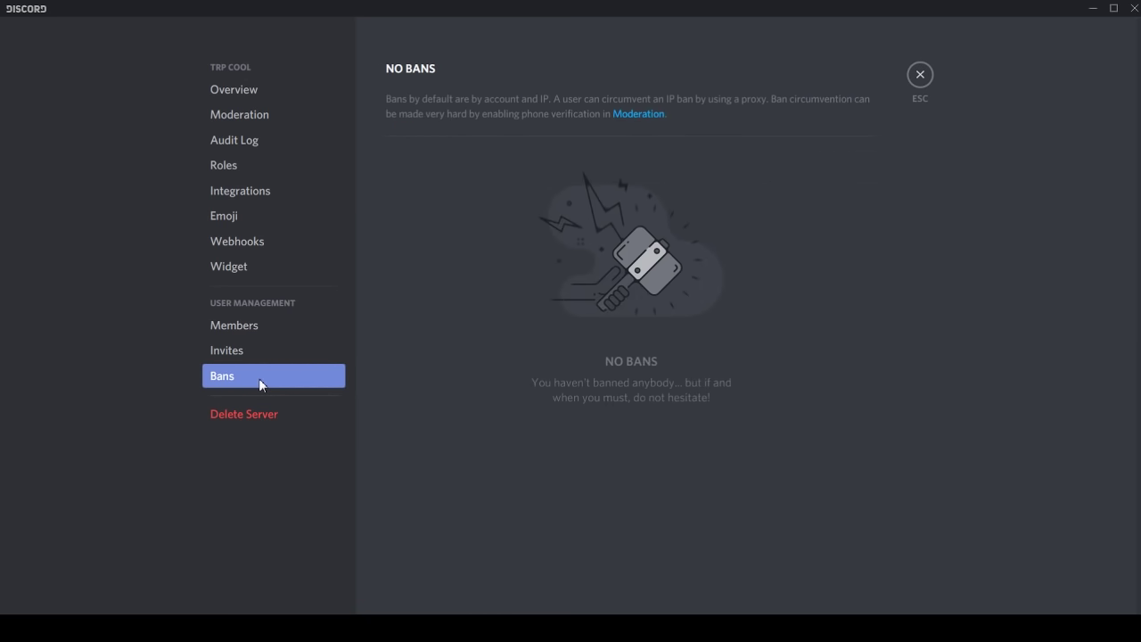
left_click(262, 213)
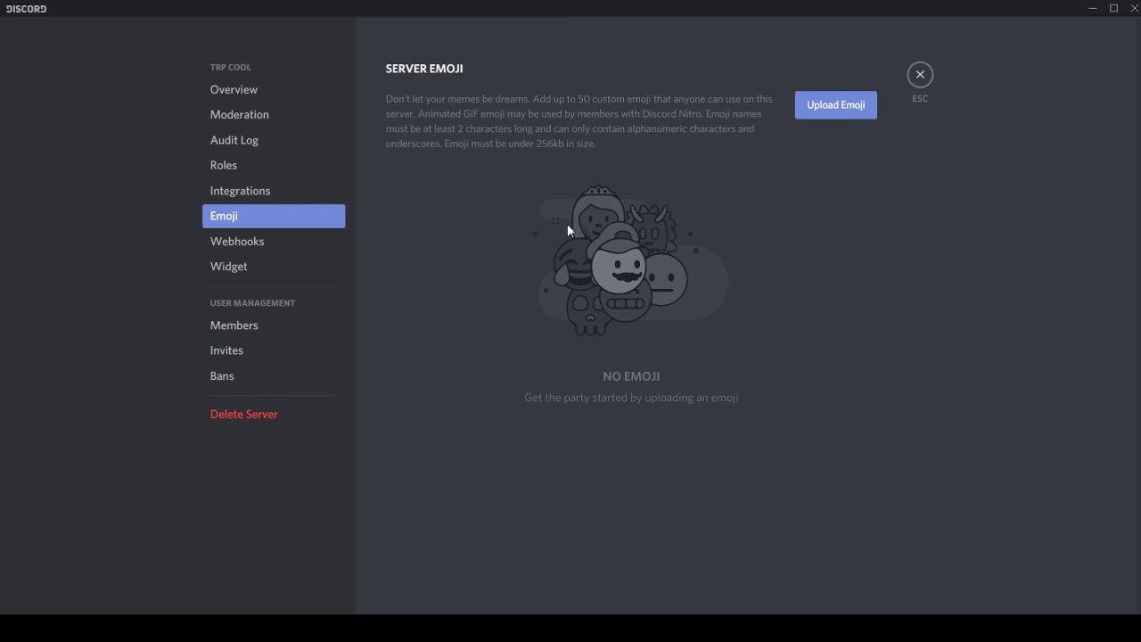
Glance at Integrations, then exit Server Settings back to #rules
left_click(283, 188)
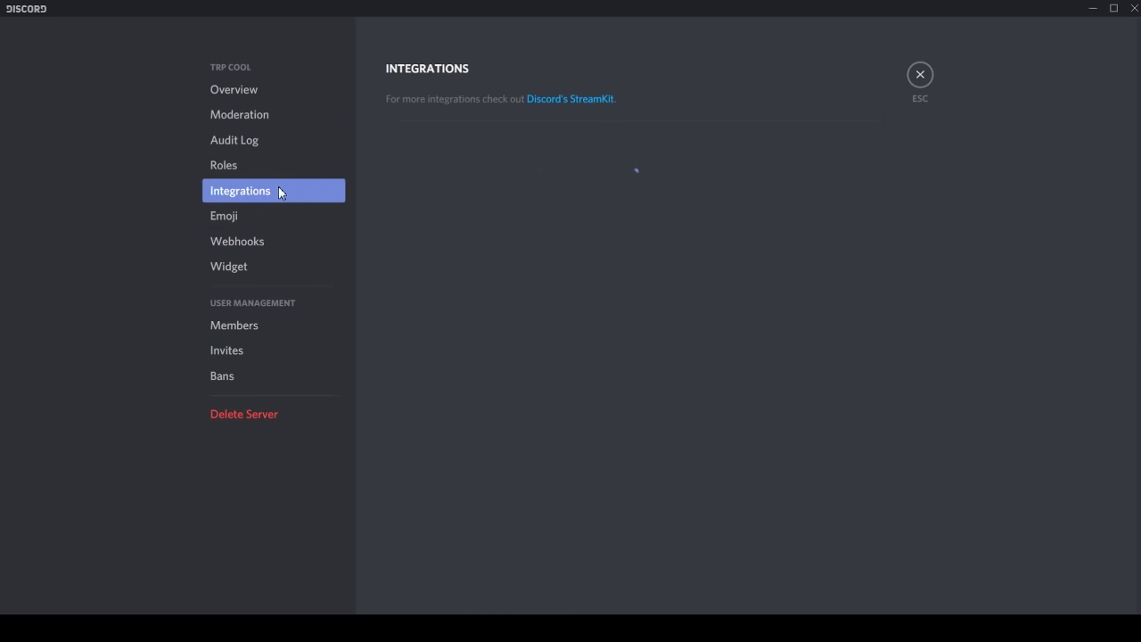
left_click(921, 74)
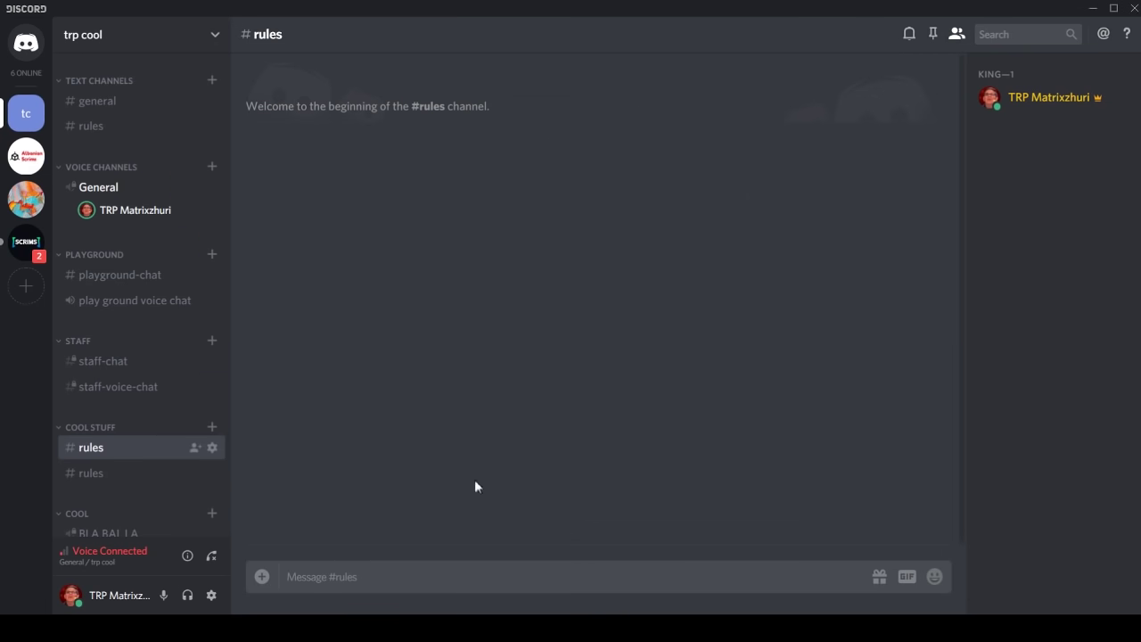